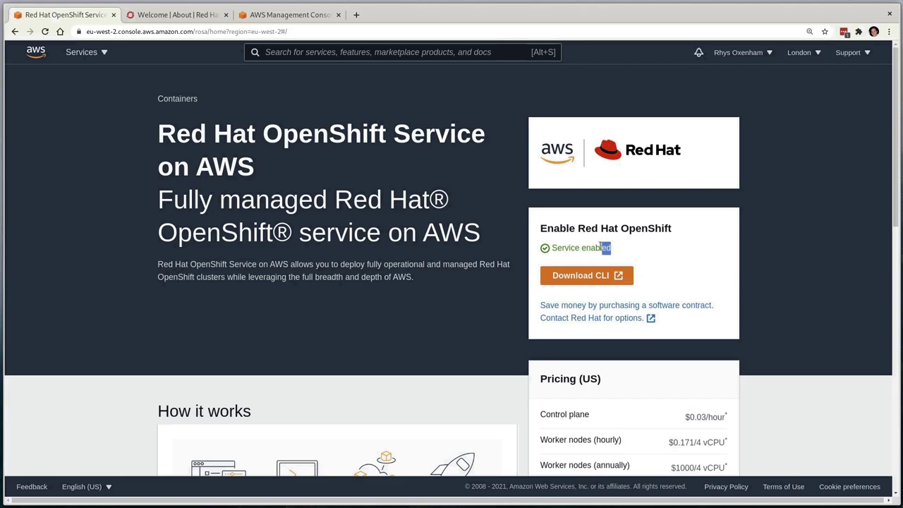
- Check the enablement status of the Red Hat OpenShift service on its AWS page
{"action": "left_click_drag", "start_coordinate": [611, 248], "coordinate": [552, 248]}
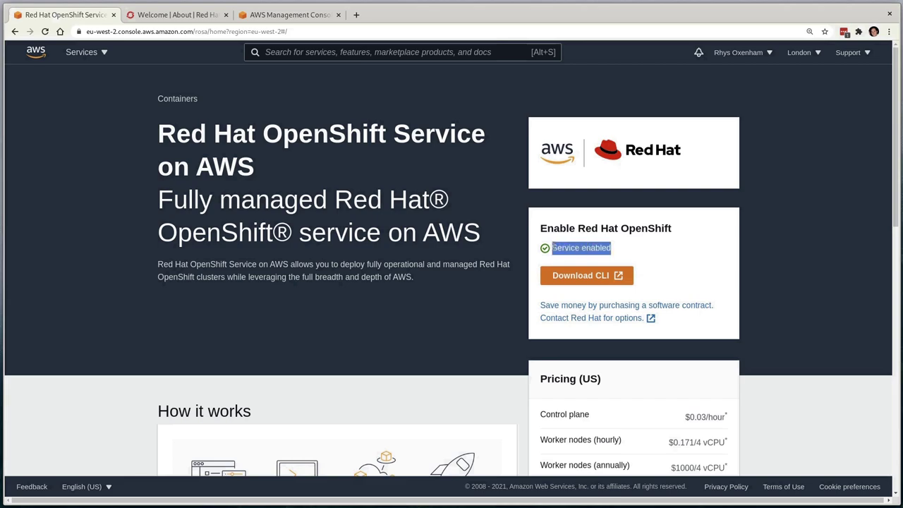
{"action": "left_click", "coordinate": [618, 251]}
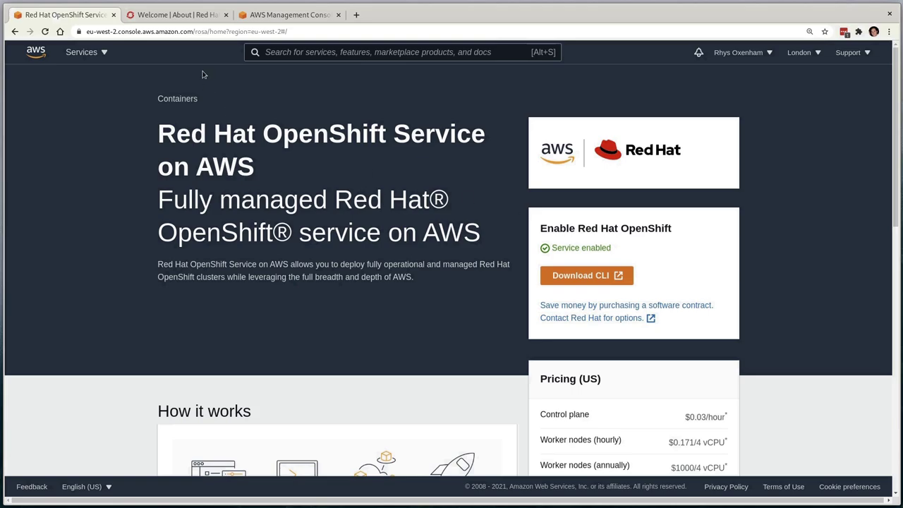
- Open the "Accessing AWS infrastructure" page under Cloud infrastructure access in the ROSA documentation and read its IAM prerequisites
{"action": "left_click", "coordinate": [187, 15]}
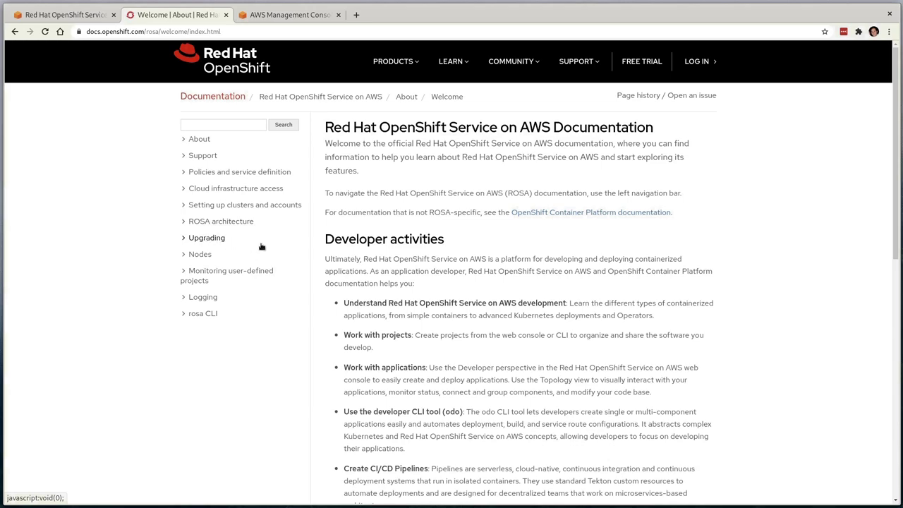
{"action": "left_click", "coordinate": [250, 189]}
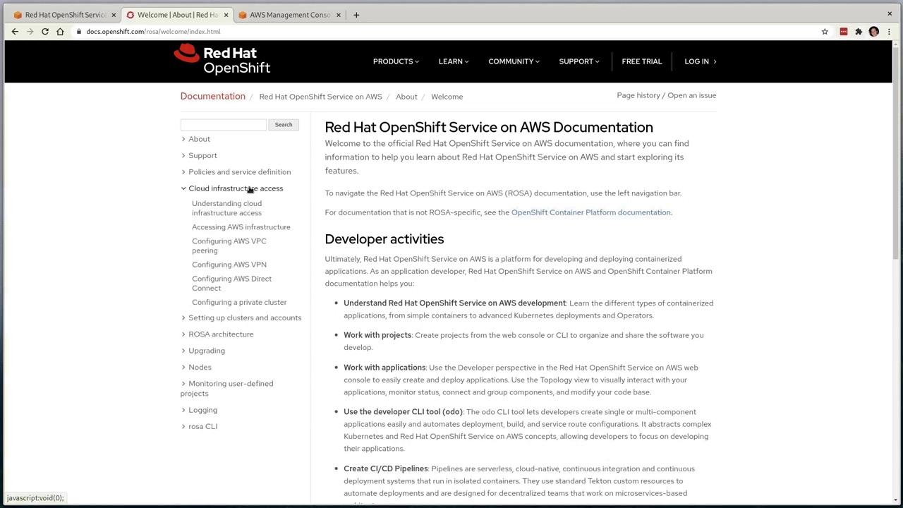
{"action": "left_click", "coordinate": [286, 230]}
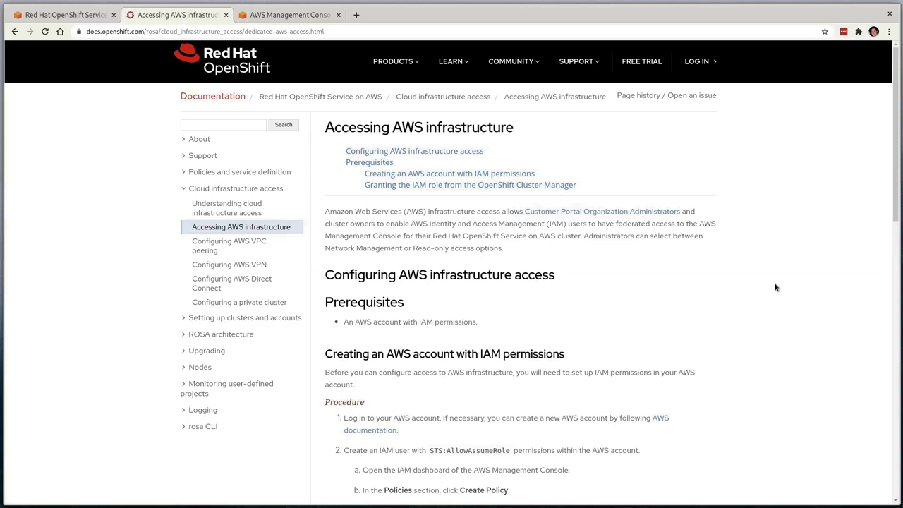
{"action": "scroll", "coordinate": [783, 286], "scroll_direction": "down", "scroll_amount": 5}
{"action": "left_click_drag", "start_coordinate": [344, 98], "coordinate": [498, 99]}
{"action": "left_click", "coordinate": [498, 98]}
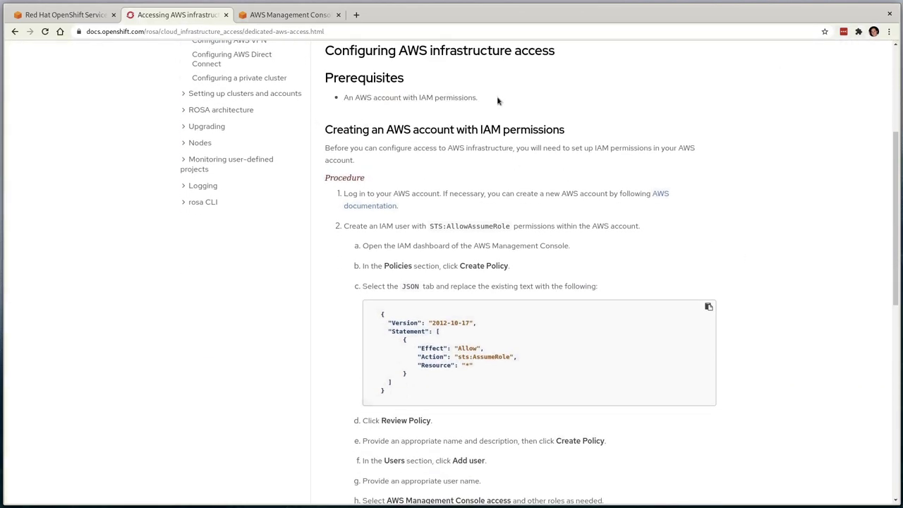
- Open the rdo-rosa user in the AWS console's IAM service and review its attached permissions policy
{"action": "left_click", "coordinate": [323, 15]}
{"action": "left_click", "coordinate": [138, 216]}
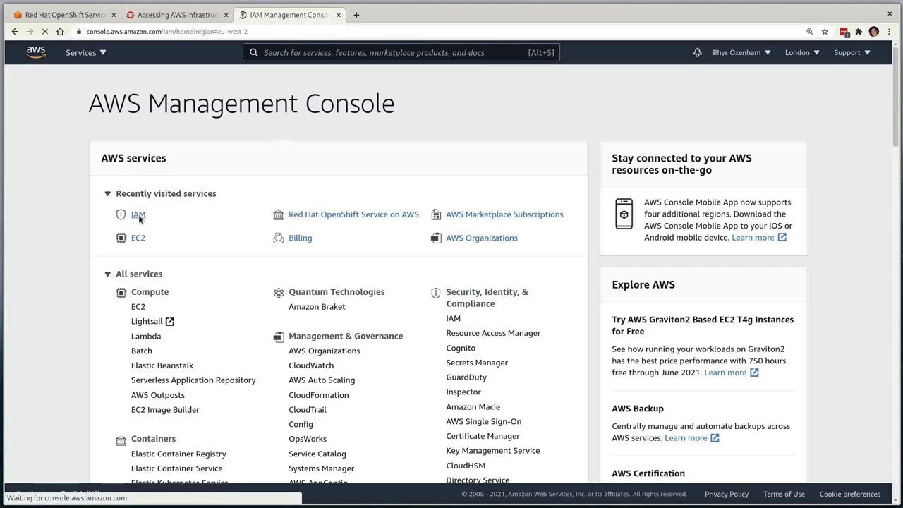
{"action": "left_click", "coordinate": [202, 169]}
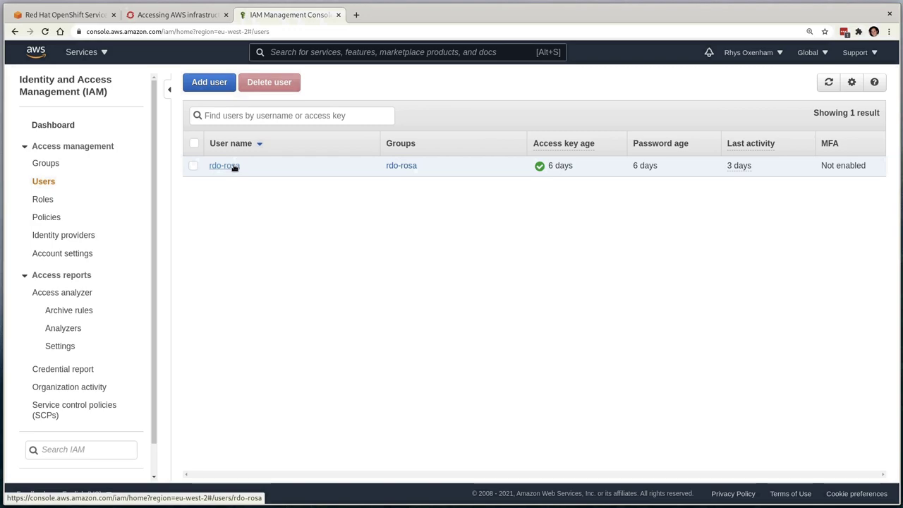
{"action": "left_click", "coordinate": [234, 166]}
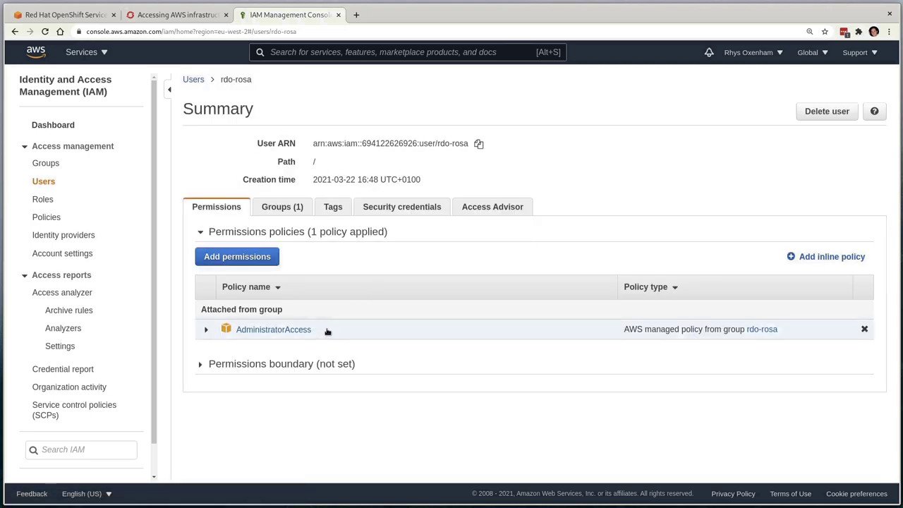
{"action": "double_click", "coordinate": [296, 330]}
{"action": "left_click", "coordinate": [369, 354]}
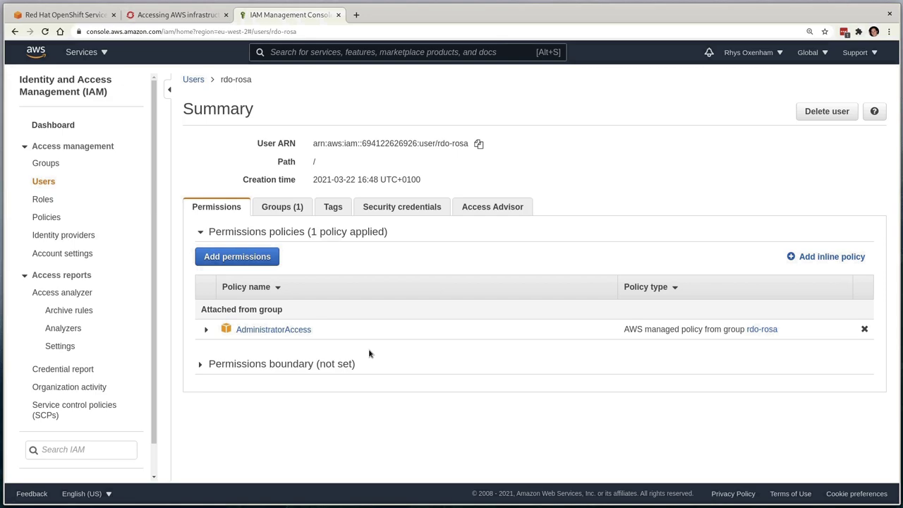
- Switch to the terminal and run "aws configure", keeping the stored access keys, default region and output format
{"action": "key", "text": "F12"}
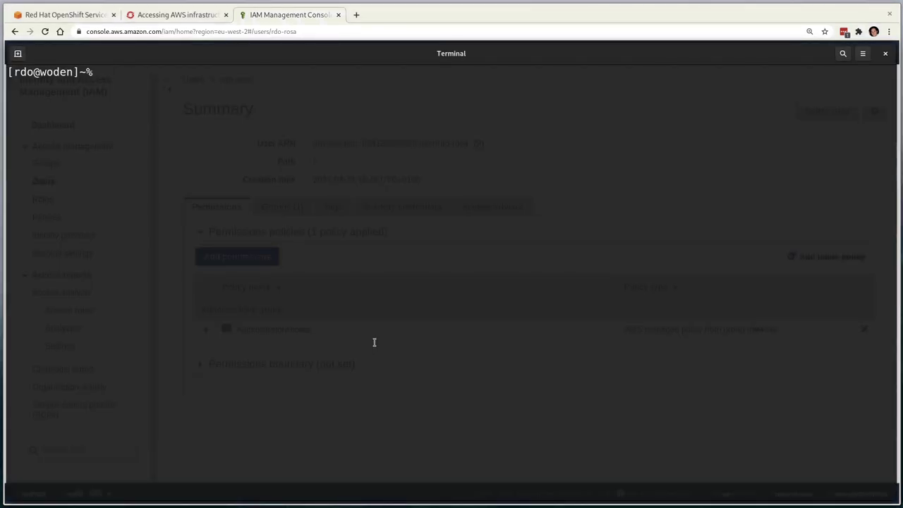
{"action": "type", "text": "aws configure"}
{"action": "key", "text": "Return"}
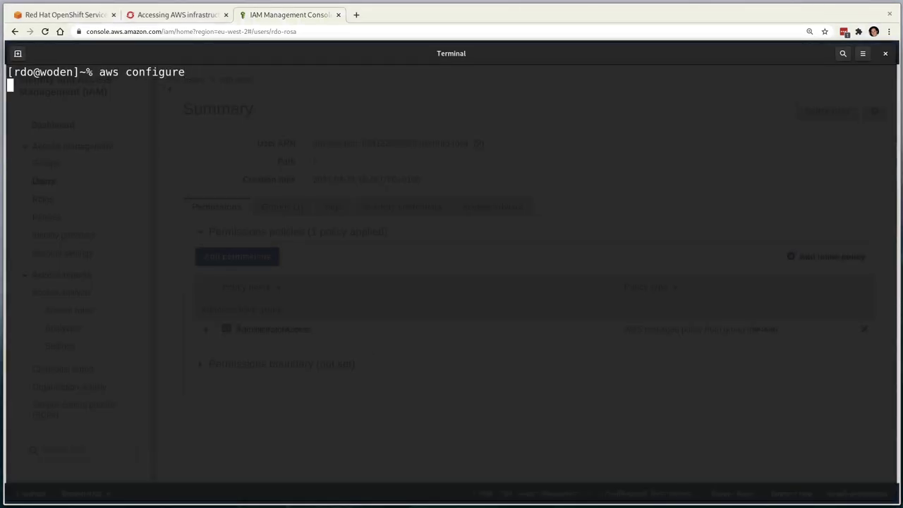
{"action": "key", "text": "Return"}
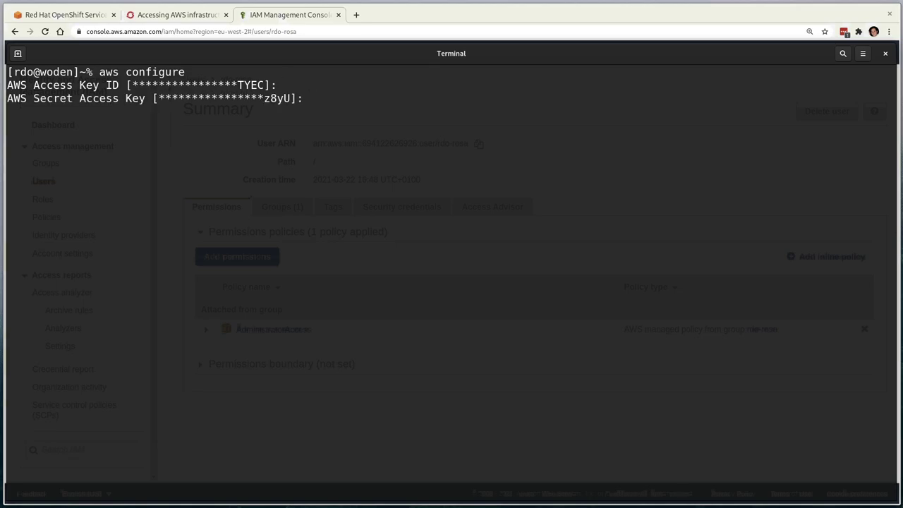
{"action": "key", "text": "Return"}
{"action": "key", "text": "Return"}
{"action": "key", "text": "Return"}
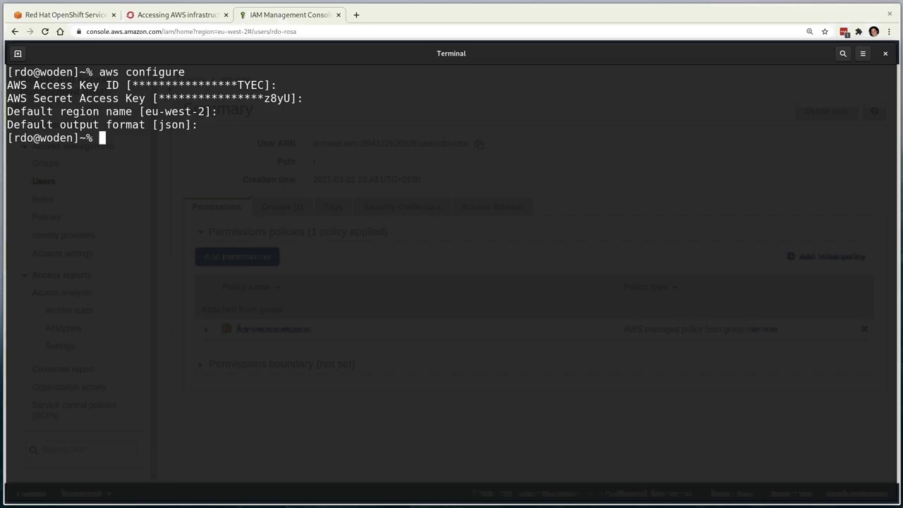
- Run "aws sts get-caller-identity" and check the user name in the returned ARN
{"action": "type", "text": "aws sts get-caller-identity"}
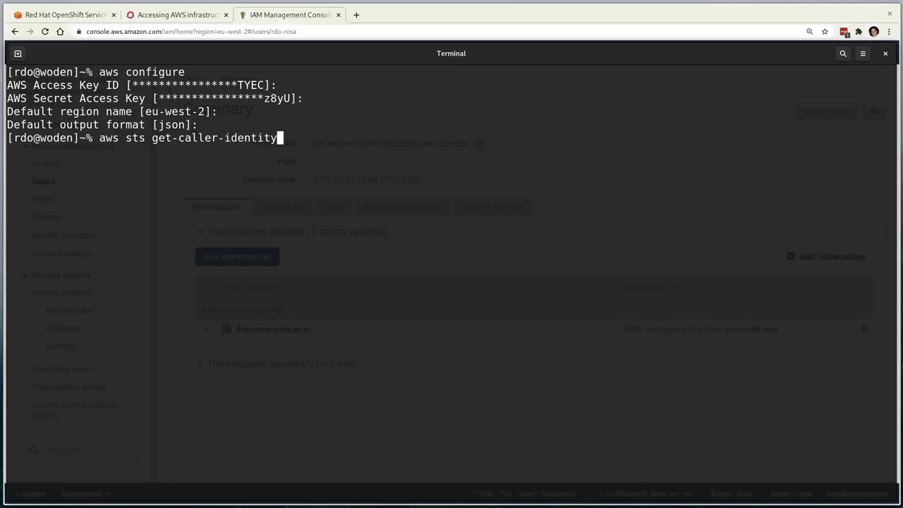
{"action": "key", "text": "Return"}
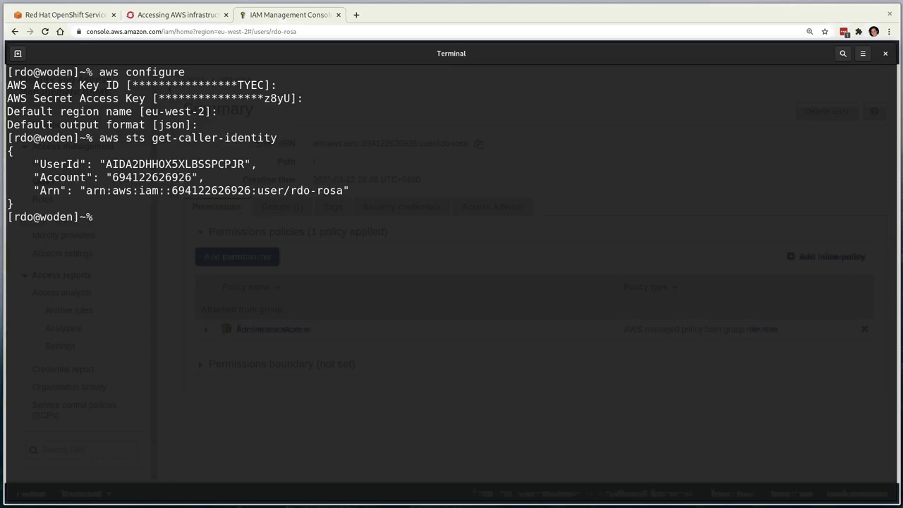
{"action": "double_click", "coordinate": [148, 191]}
{"action": "left_click_drag", "start_coordinate": [291, 190], "coordinate": [367, 189]}
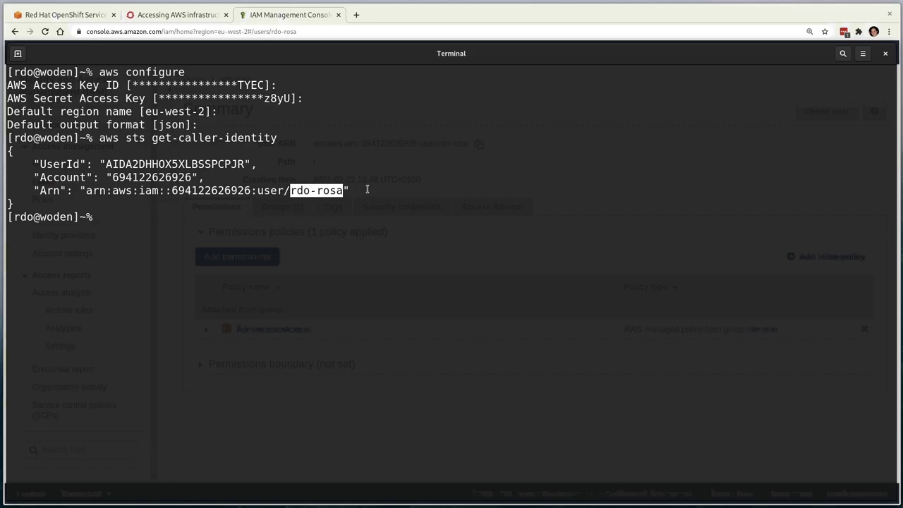
{"action": "left_click", "coordinate": [367, 189]}
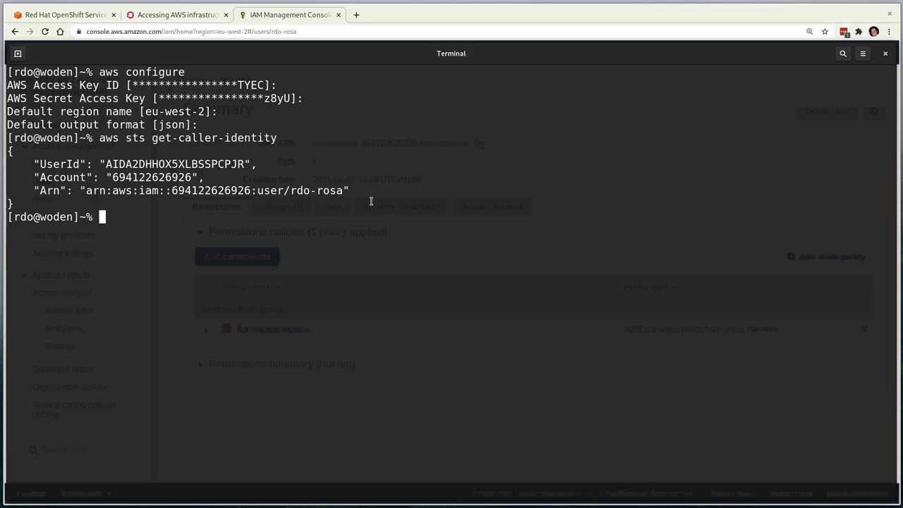
- List the account's EC2 instances with "aws ec2 describe-instances" and close the terminal
{"action": "type", "text": "aws ec2 describe-instances"}
{"action": "key", "text": "Return"}
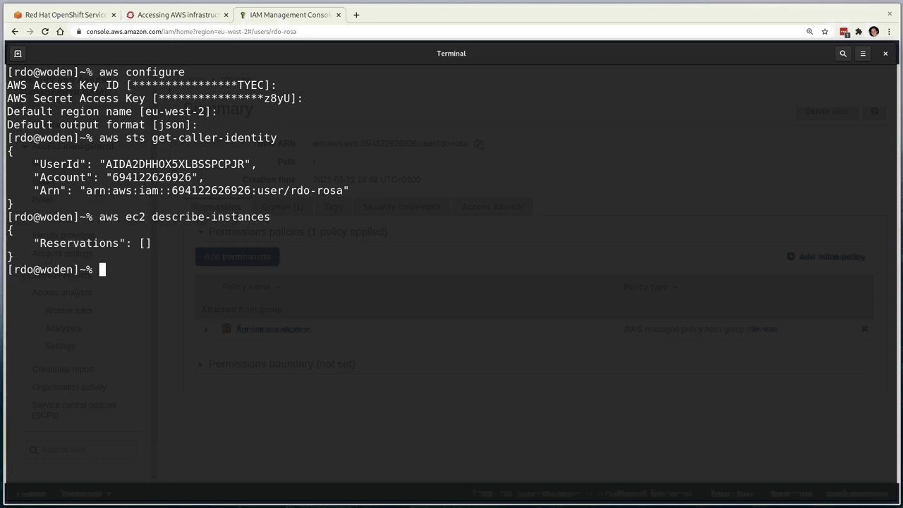
{"action": "key", "text": "ctrl+d"}
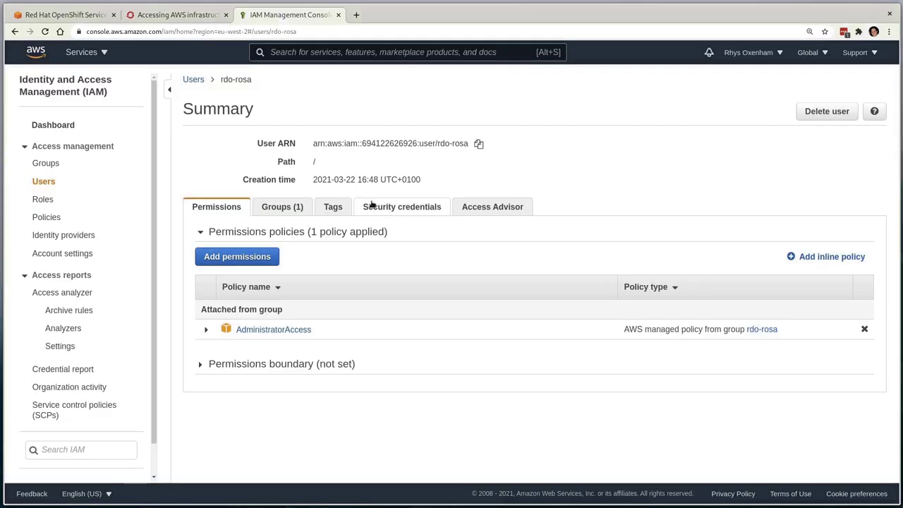
- Open the ROSA CLI download page from the Red Hat OpenShift Service on AWS page and view the operating system options
{"action": "left_click", "coordinate": [93, 19]}
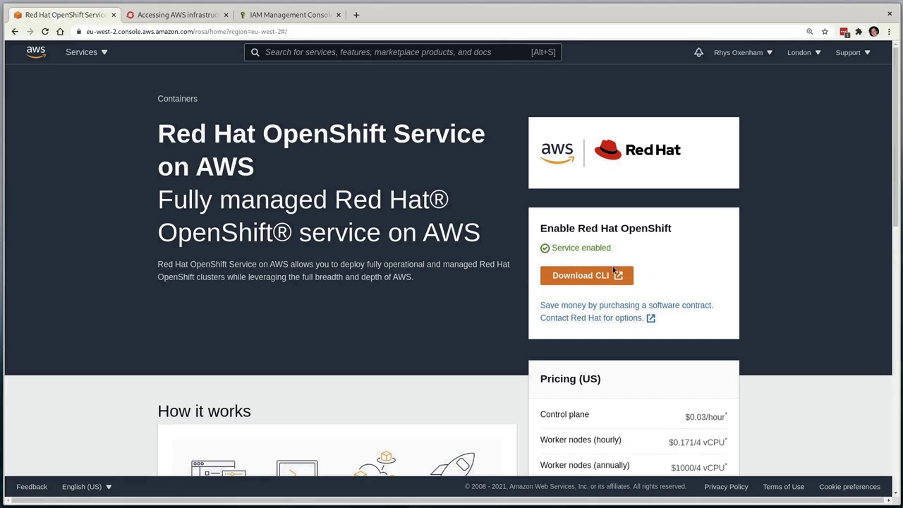
{"action": "left_click", "coordinate": [589, 279]}
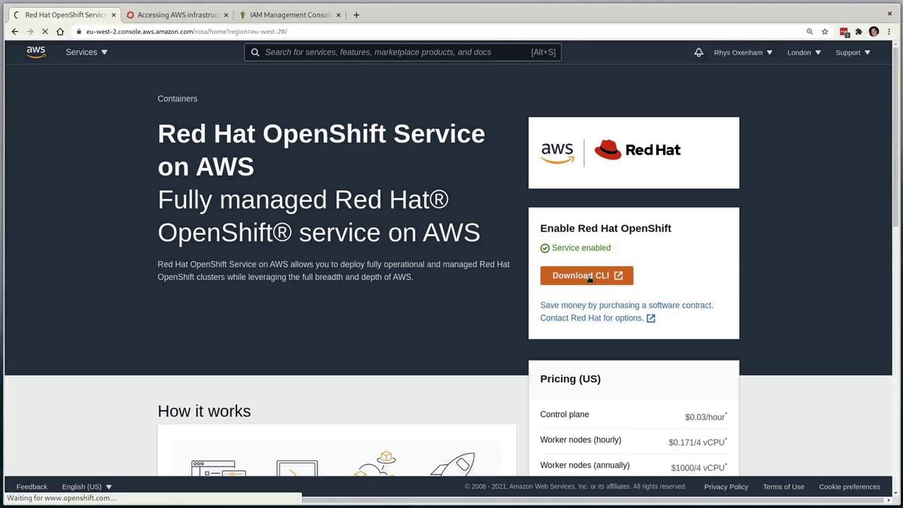
{"action": "scroll", "coordinate": [659, 345], "scroll_direction": "down", "scroll_amount": 1}
{"action": "scroll", "coordinate": [660, 344], "scroll_direction": "down", "scroll_amount": 1}
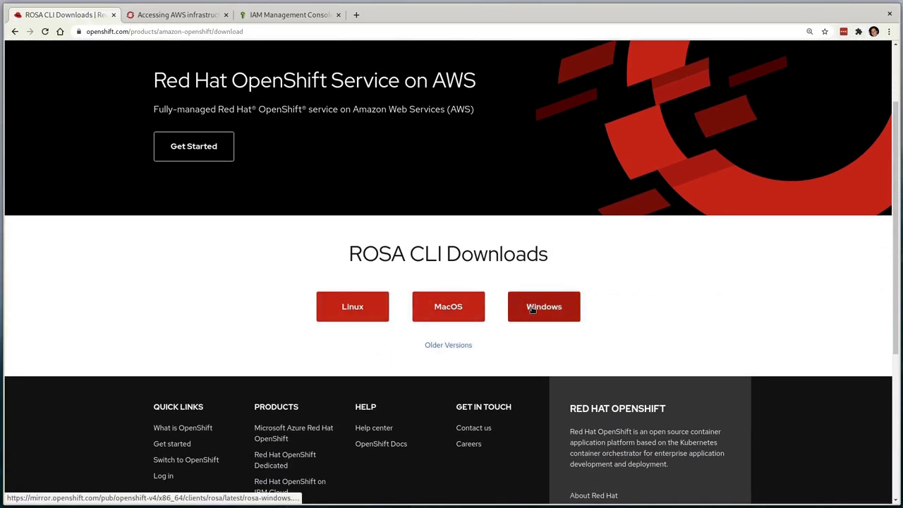
- Switch to the terminal, check the installed ROSA CLI with "rosa version", and clear the output
{"action": "key", "text": "F12"}
{"action": "type", "text": "rosa version"}
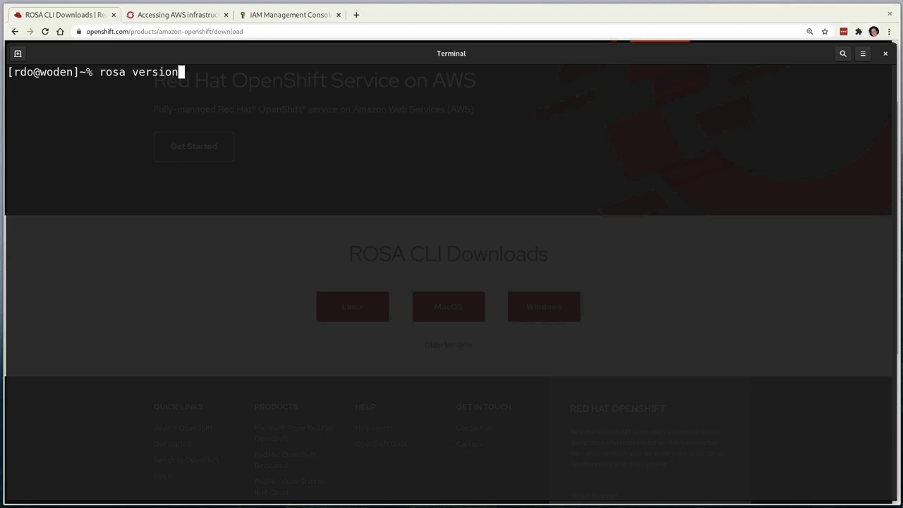
{"action": "key", "text": "Return"}
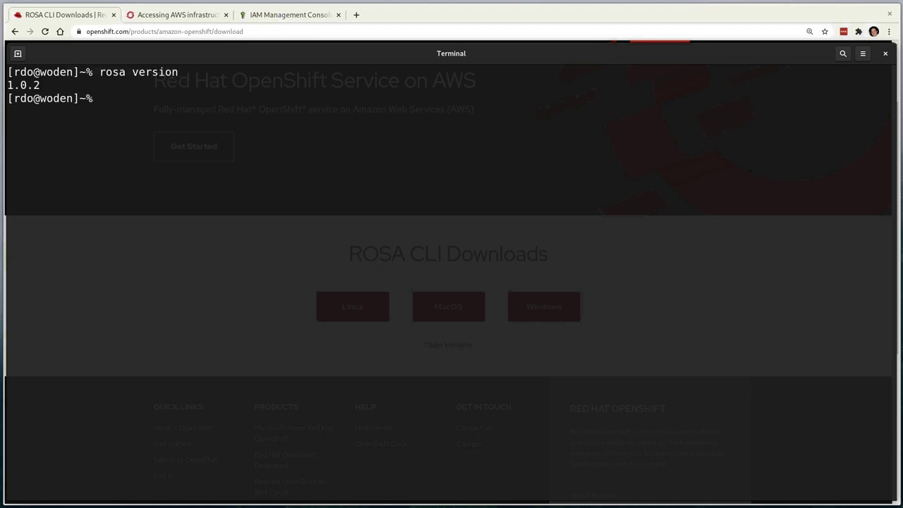
{"action": "key", "text": "ctrl+l"}
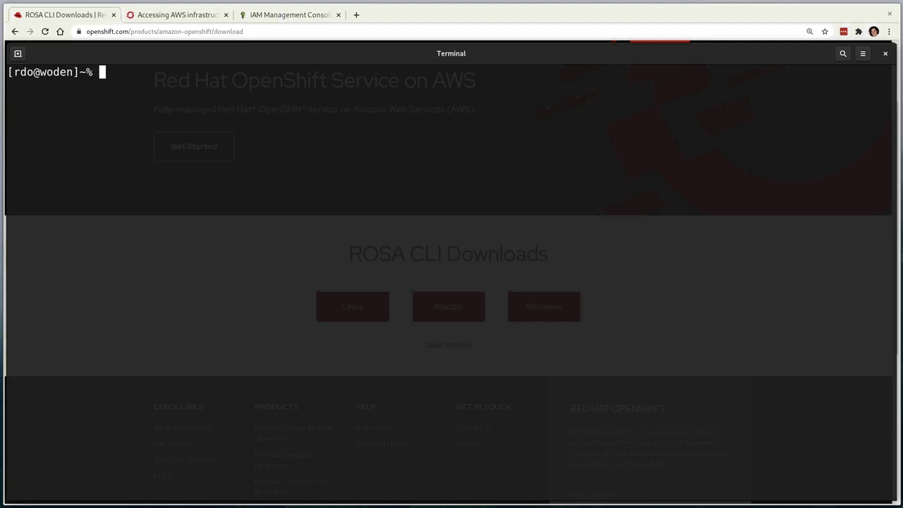
- Run "rosa verify permissions" and "rosa verify quota --region=eu-west-2", and clear the output
{"action": "type", "text": "rosa verify permissions"}
{"action": "key", "text": "Return"}
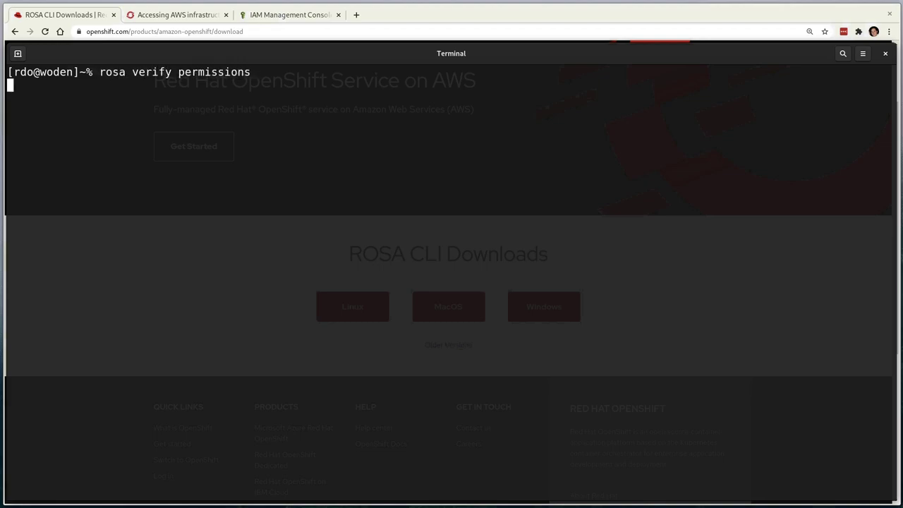
{"action": "type", "text": "rosa verify quota --region=eu-west-2"}
{"action": "key", "text": "Return"}
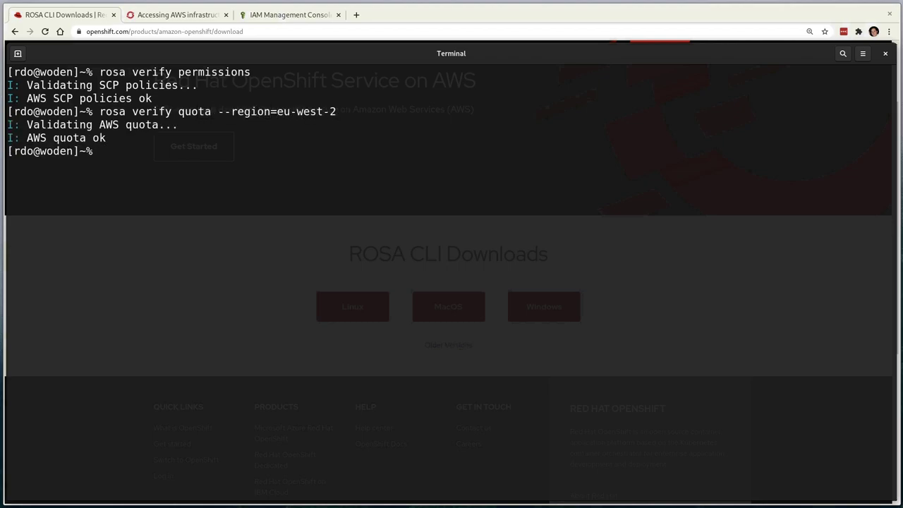
{"action": "key", "text": "ctrl+l"}
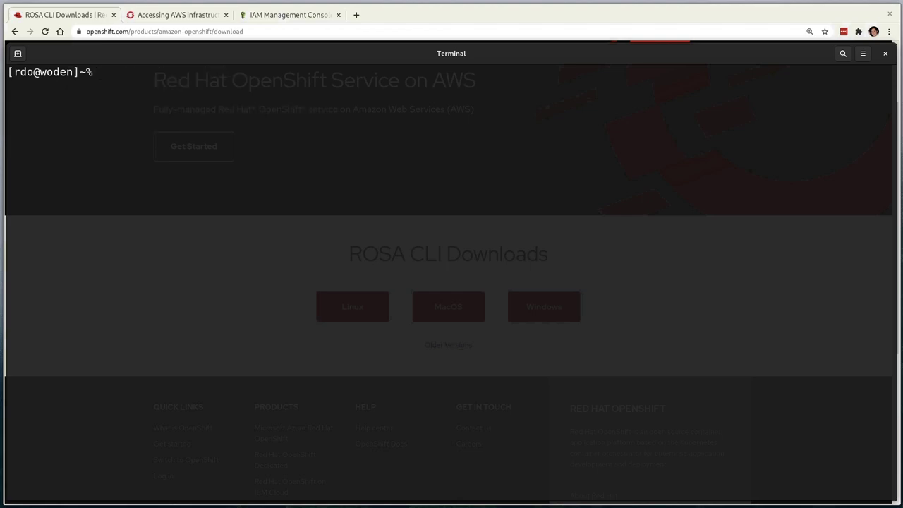
- Run "rosa login", follow its token link to the browser, and sign in to the Red Hat account
{"action": "type", "text": "rosa login"}
{"action": "key", "text": "Return"}
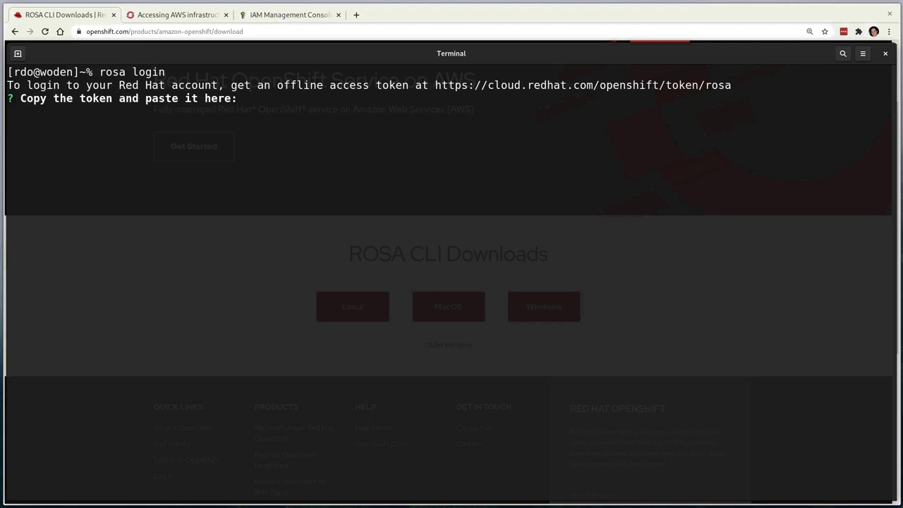
{"action": "right_click", "coordinate": [575, 94]}
{"action": "left_click", "coordinate": [598, 98]}
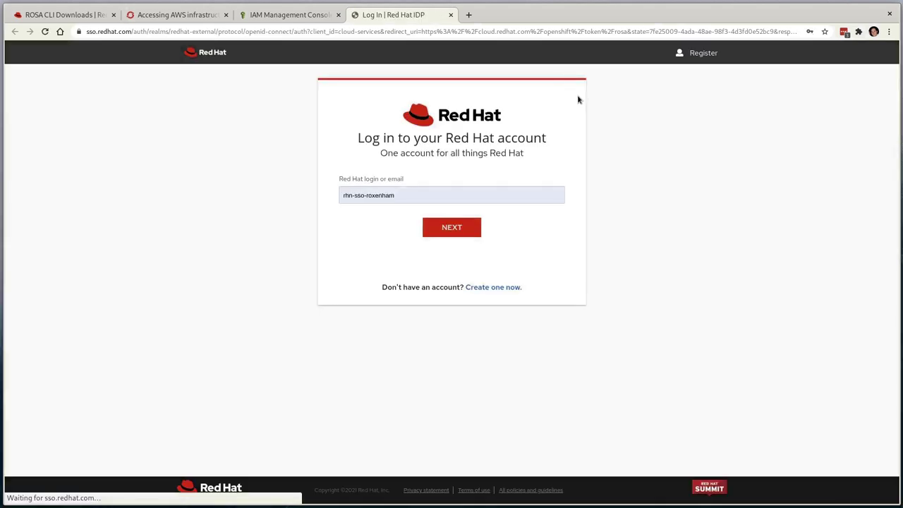
{"action": "left_click", "coordinate": [466, 231]}
{"action": "left_click", "coordinate": [466, 231]}
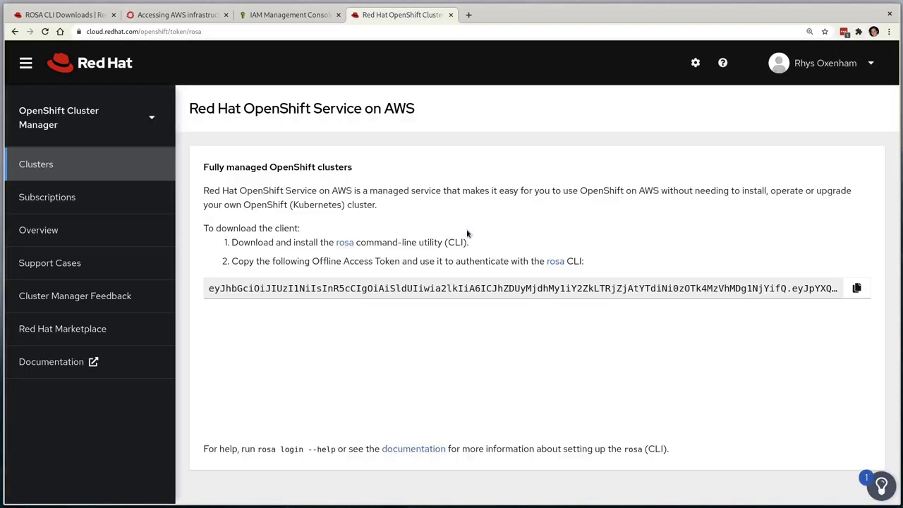
- Copy the offline access token and paste it at the terminal's token prompt to complete the ROSA login
{"action": "left_click", "coordinate": [856, 288]}
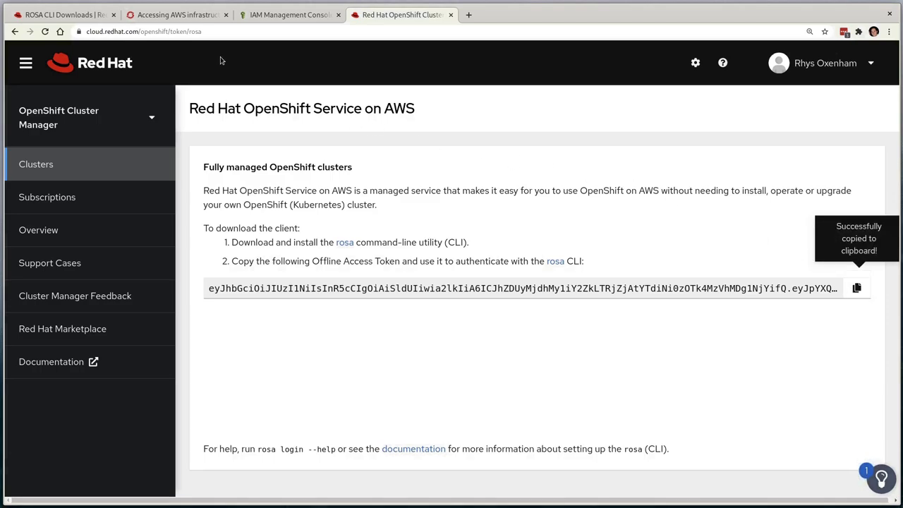
{"action": "left_click", "coordinate": [271, 21]}
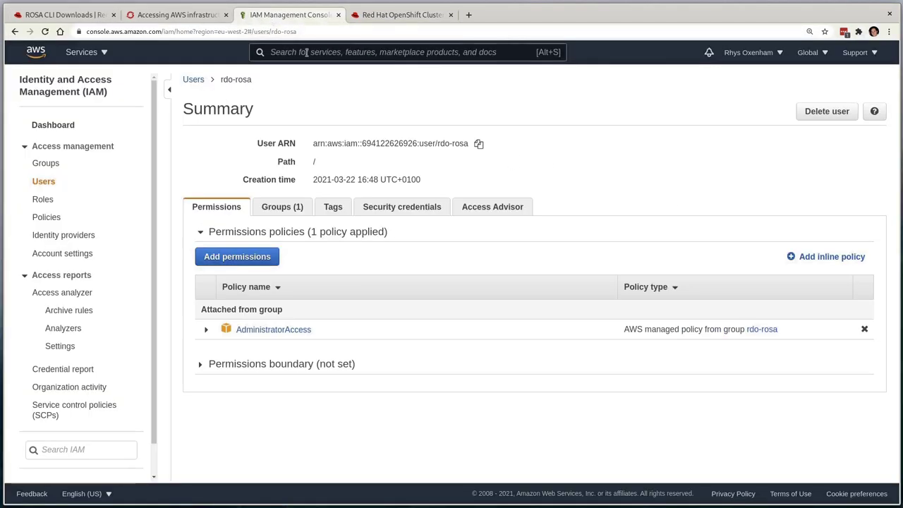
{"action": "key", "text": "F12"}
{"action": "key", "text": "ctrl+shift+v"}
{"action": "key", "text": "Return"}
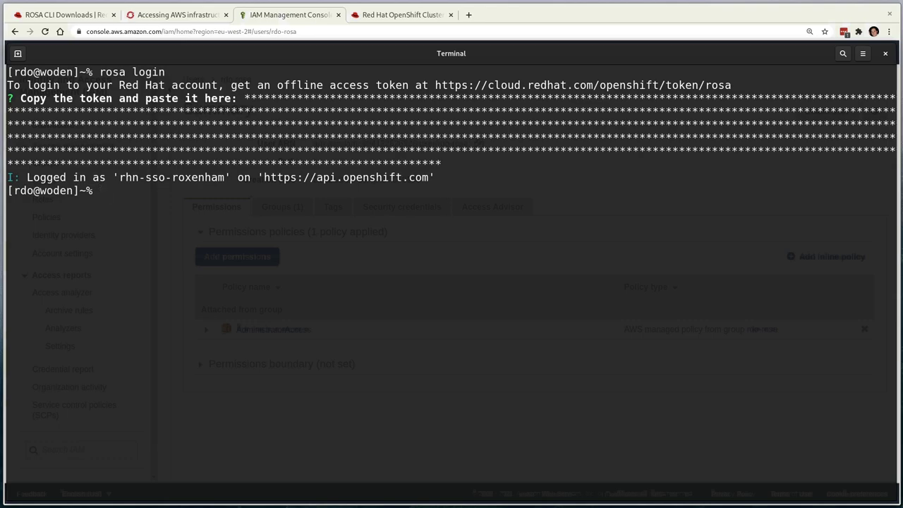
- Run "rosa whoami", review the AWS region, ARN and OCM account details of the login, and clear the output
{"action": "type", "text": "rosa whoami"}
{"action": "key", "text": "Return"}
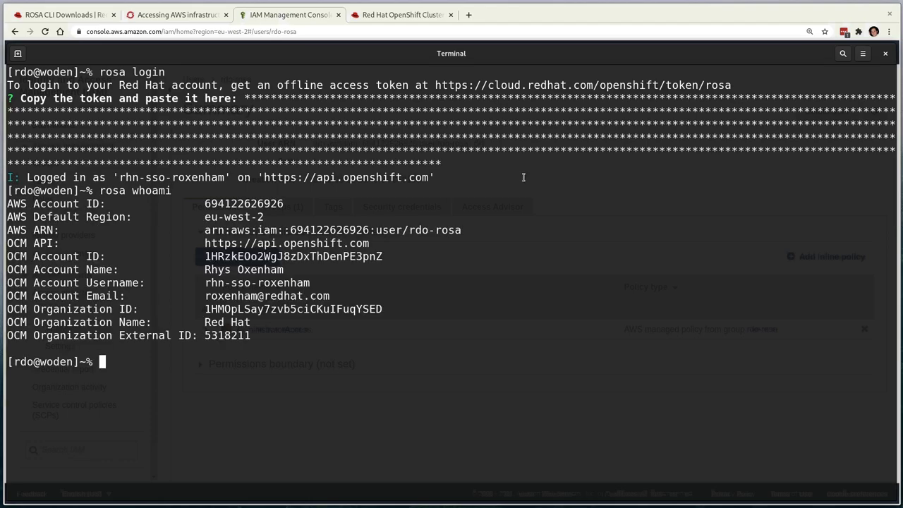
{"action": "double_click", "coordinate": [256, 203]}
{"action": "double_click", "coordinate": [256, 217]}
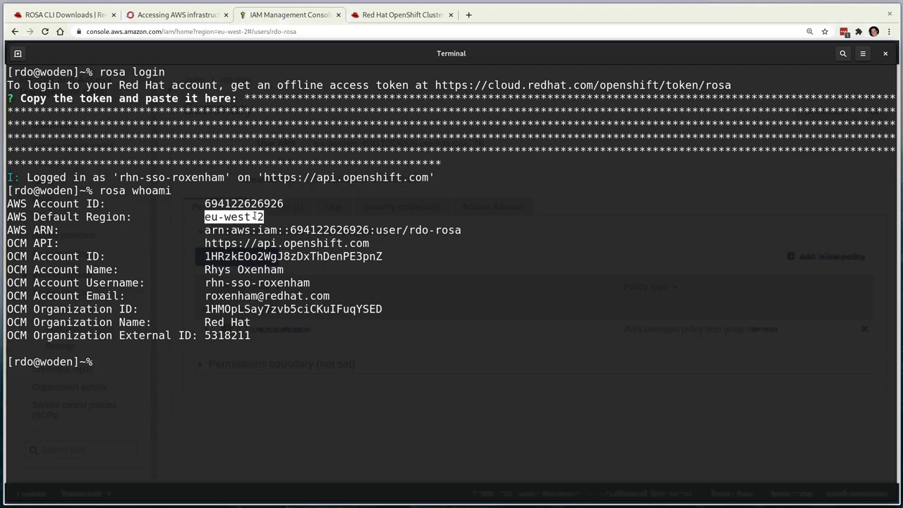
{"action": "left_click_drag", "start_coordinate": [257, 230], "coordinate": [277, 230]}
{"action": "double_click", "coordinate": [459, 230]}
{"action": "left_click", "coordinate": [459, 230]}
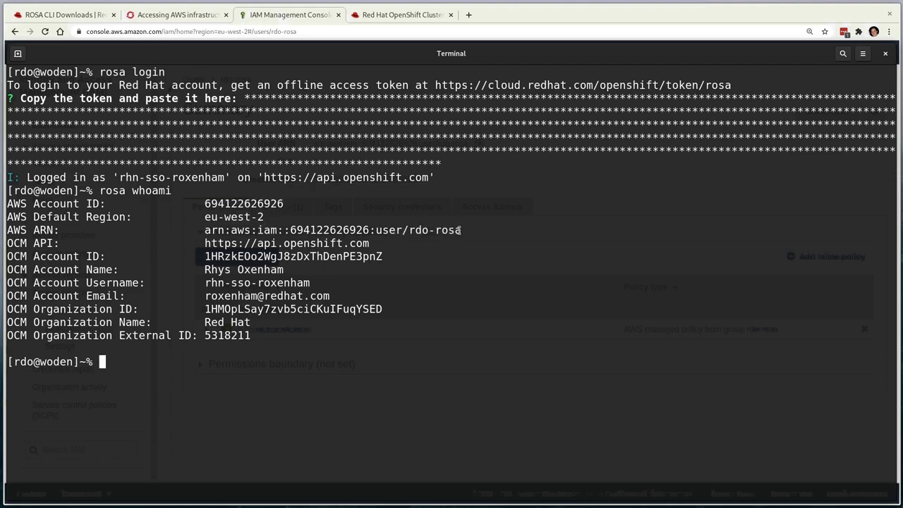
{"action": "double_click", "coordinate": [295, 282]}
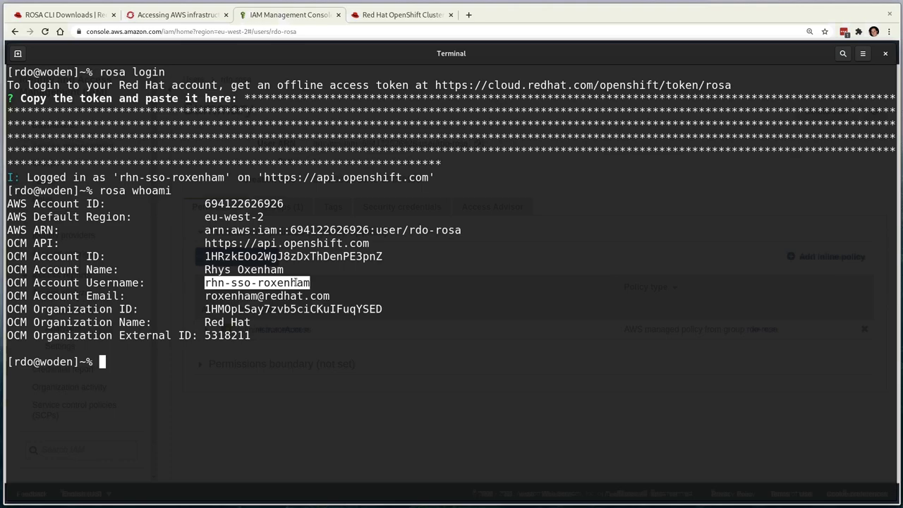
{"action": "left_click", "coordinate": [338, 283]}
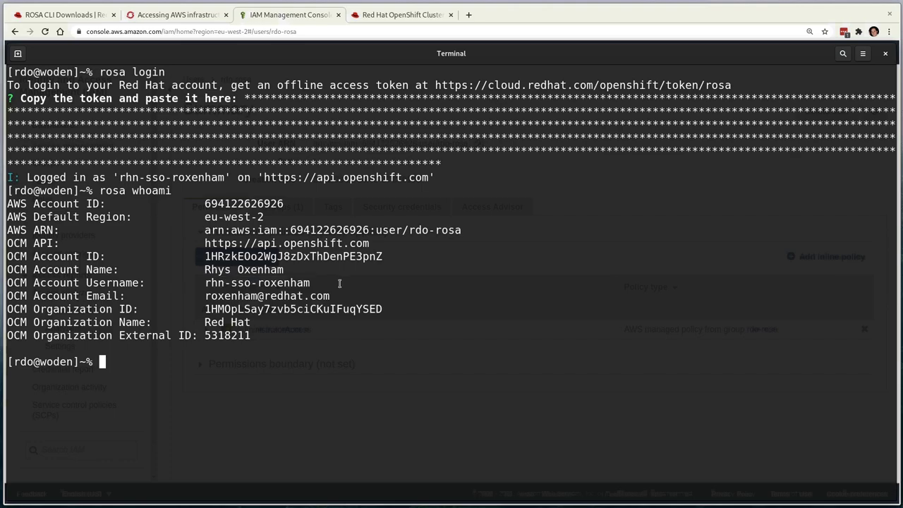
{"action": "key", "text": "ctrl+l"}
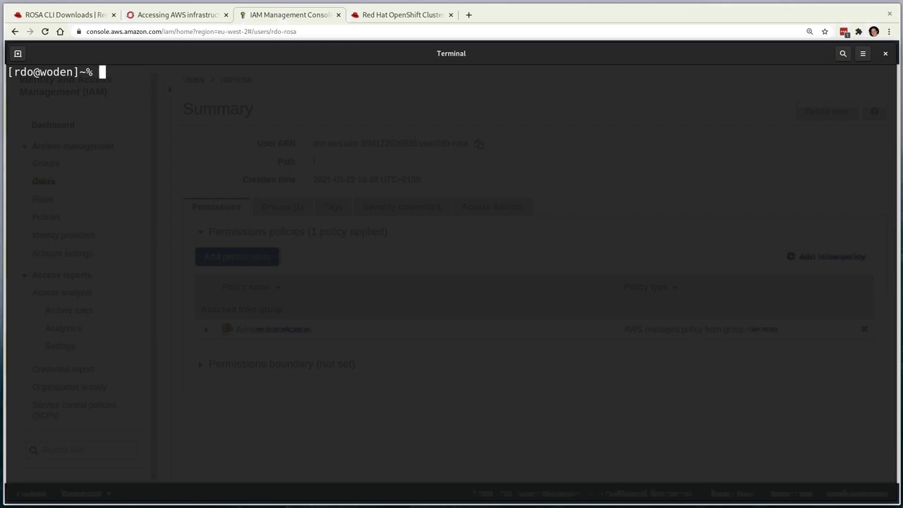
- Run "rosa init" to validate the AWS account and set up the cluster administrator user, and clear the output
{"action": "type", "text": "rosa init"}
{"action": "key", "text": "Return"}
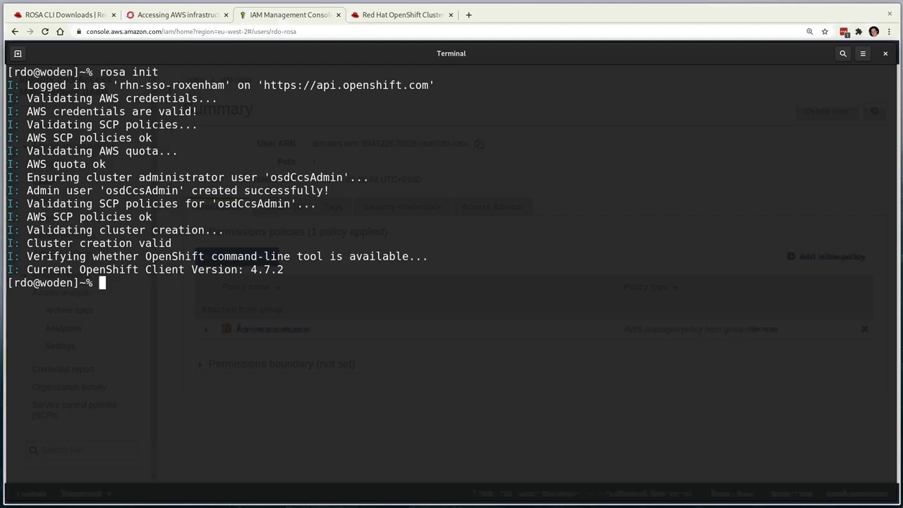
{"action": "key", "text": "ctrl+l"}
- Run "rosa create cluster --cluster-name=rdo-rosa" and review the creation message and the follow-up commands for status and installation logs
{"action": "type", "text": "rosa create cl"}
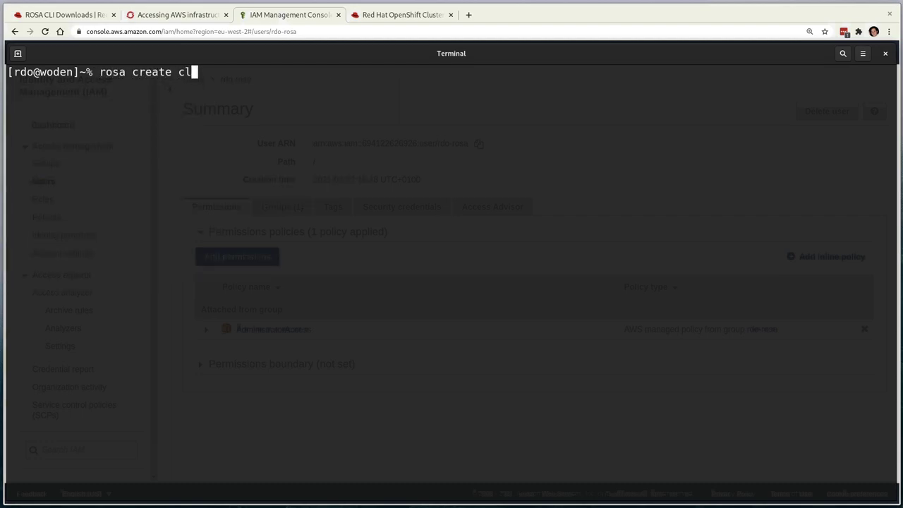
{"action": "type", "text": "uster --cluster-name=rdo-rosa"}
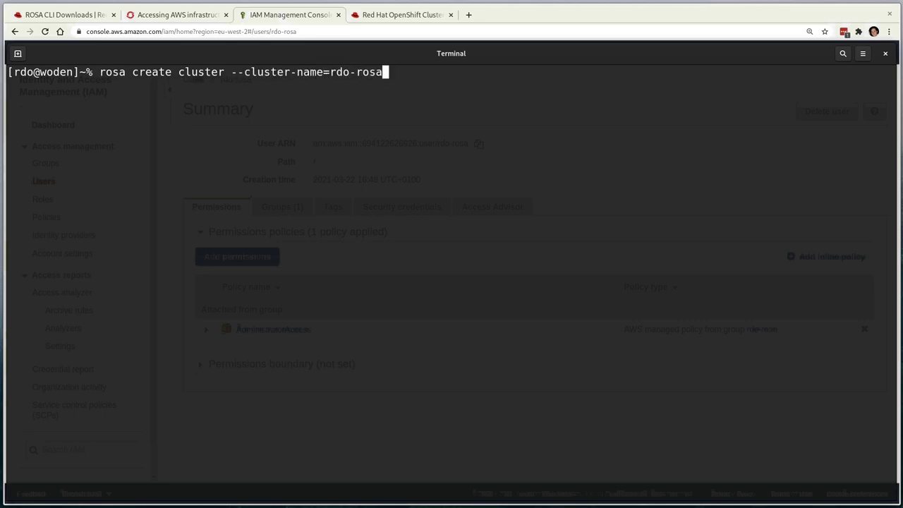
{"action": "key", "text": "Return"}
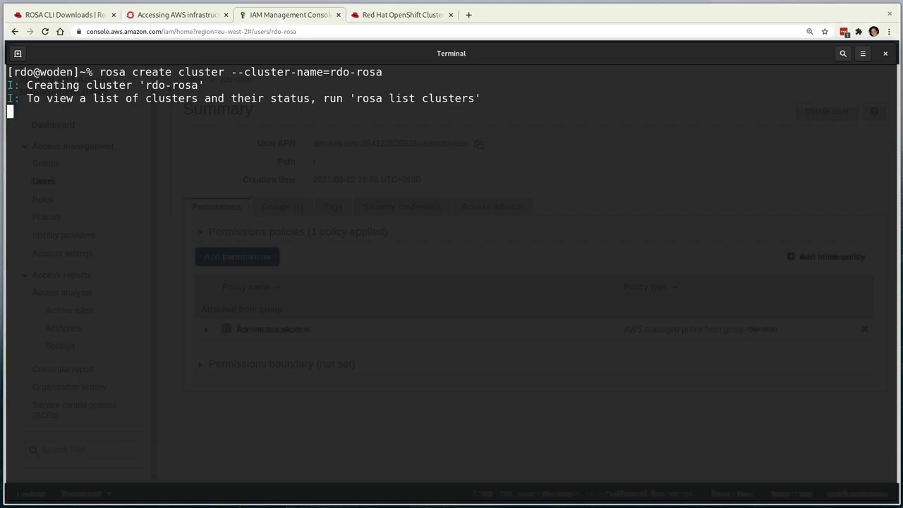
{"action": "left_click_drag", "start_coordinate": [27, 98], "coordinate": [263, 99]}
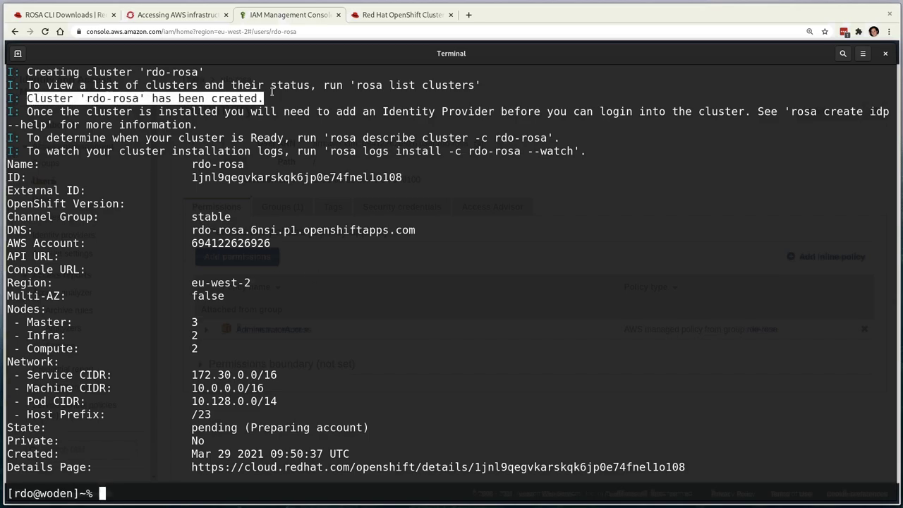
{"action": "left_click_drag", "start_coordinate": [27, 139], "coordinate": [569, 139]}
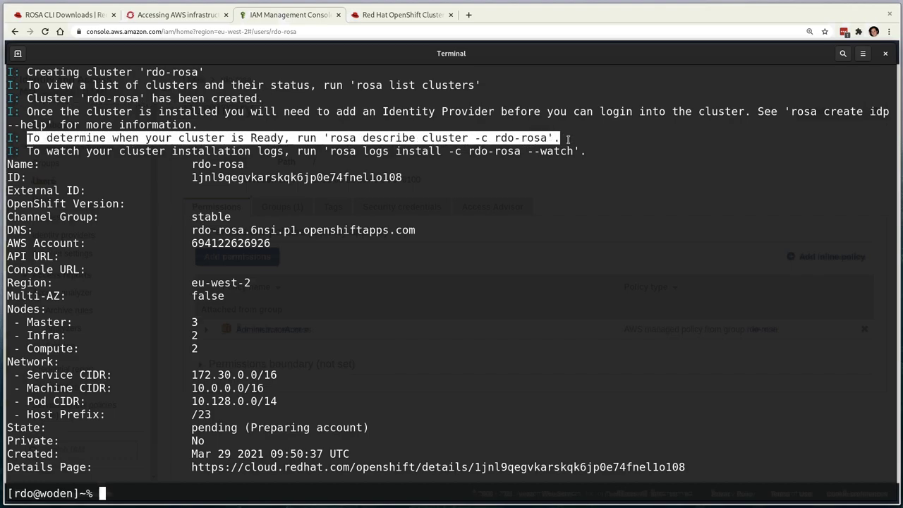
{"action": "left_click_drag", "start_coordinate": [26, 151], "coordinate": [588, 151]}
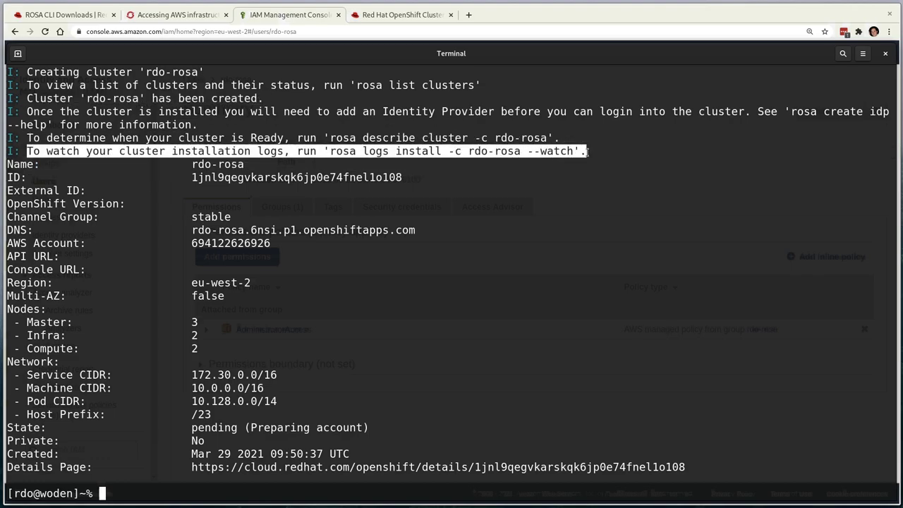
{"action": "left_click", "coordinate": [588, 151]}
- Clear the output, run "rosa logs install -c rdo-rosa --watch", and check the installation completion messages in the log
{"action": "key", "text": "ctrl+l"}
{"action": "type", "text": "rosa logs "}
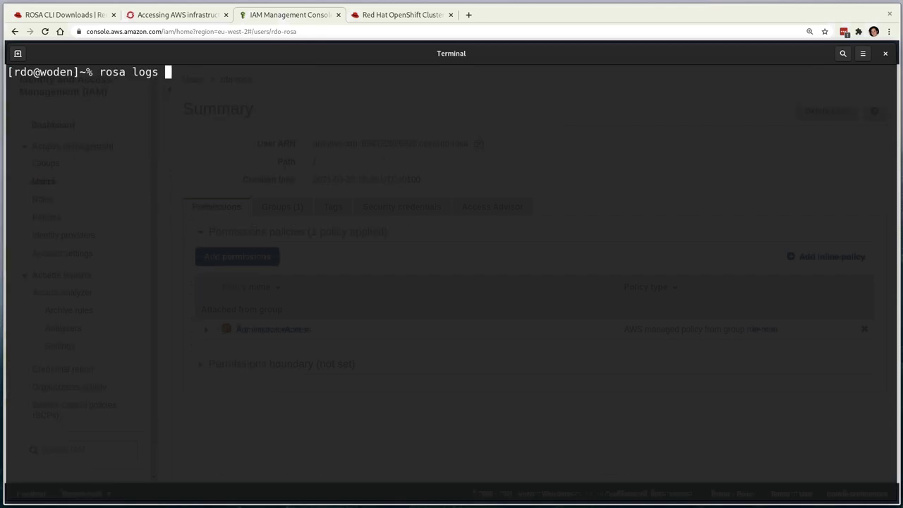
{"action": "type", "text": "install -c rdo-rosa --watch"}
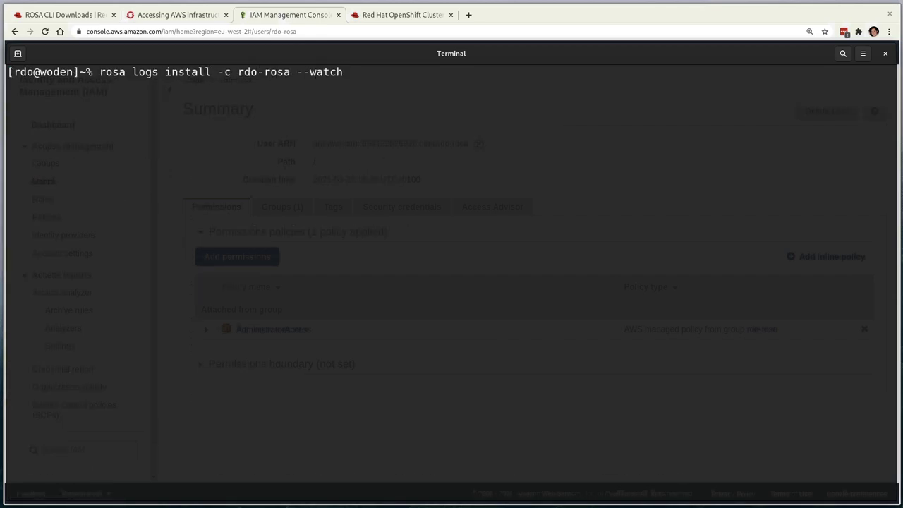
{"action": "key", "text": "Return"}
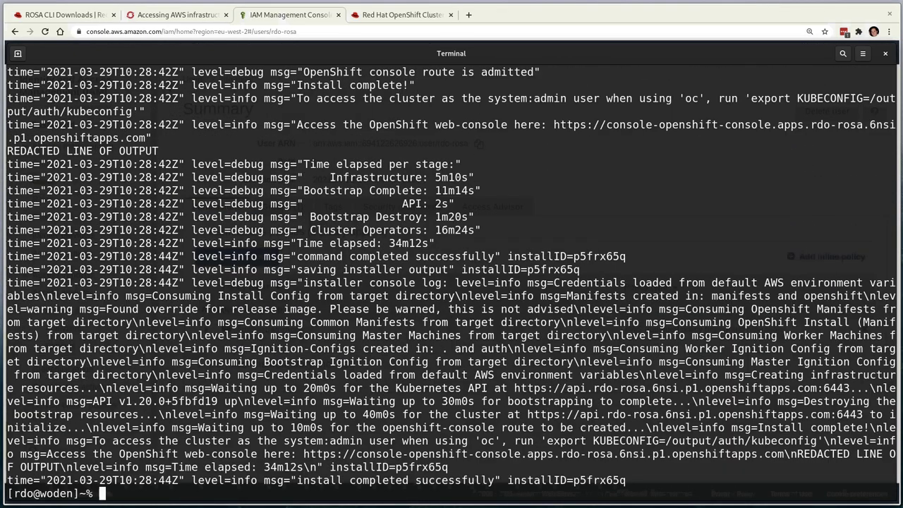
{"action": "left_click_drag", "start_coordinate": [296, 84], "coordinate": [406, 86]}
{"action": "left_click", "coordinate": [405, 86]}
{"action": "left_click_drag", "start_coordinate": [297, 479], "coordinate": [493, 480]}
{"action": "left_click", "coordinate": [492, 480]}
- Clear the output and check the cluster's state with "rosa list clusters"
{"action": "key", "text": "ctrl+l"}
{"action": "type", "text": "rosa list clusters"}
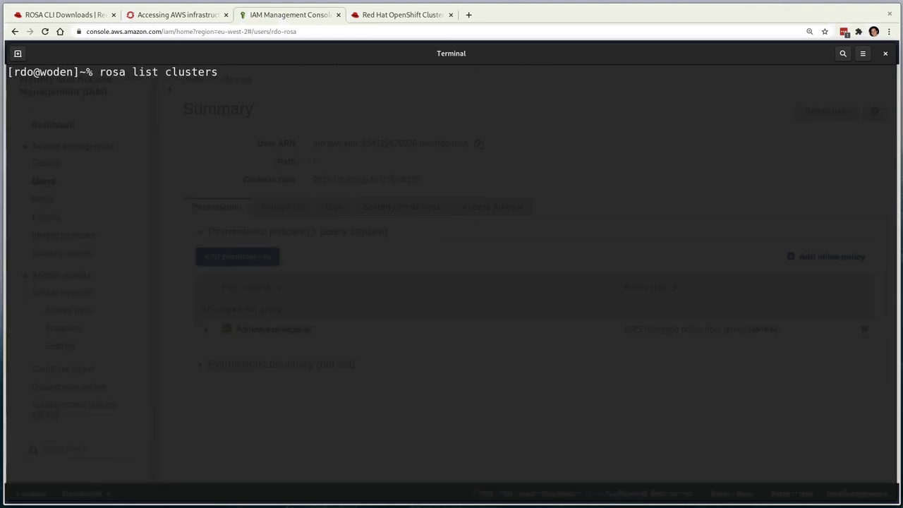
{"action": "key", "text": "Return"}
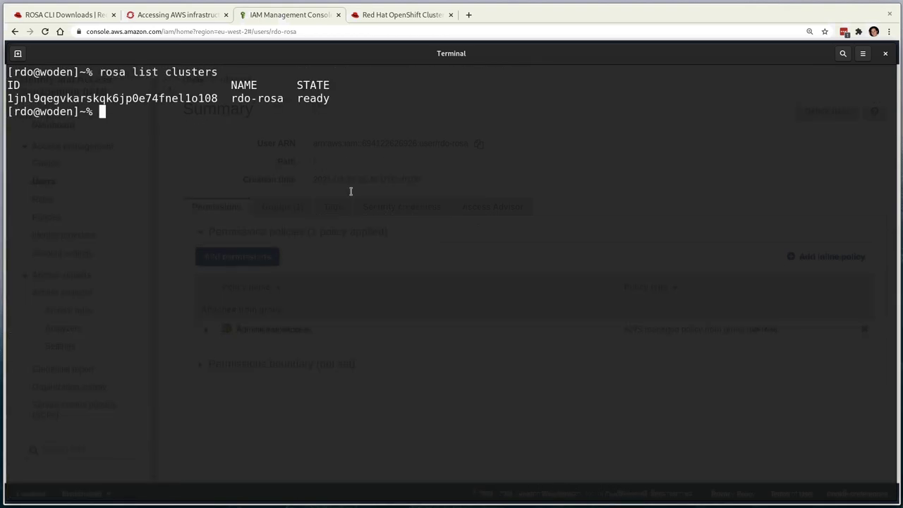
- Run "rosa describe cluster --cluster=rdo-rosa" and examine the API URL, console URL and details page entries
{"action": "type", "text": "rosa describe "}
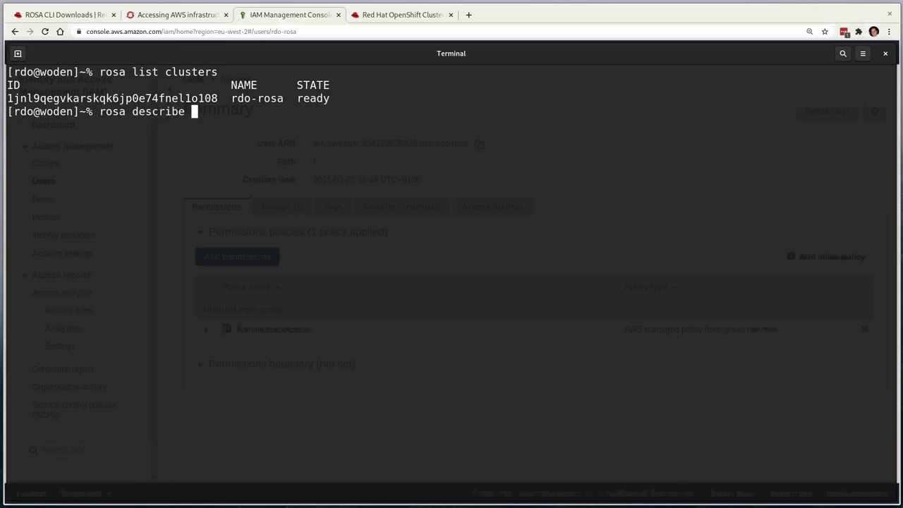
{"action": "type", "text": "cluster --cluster=rdo-rosa"}
{"action": "key", "text": "Return"}
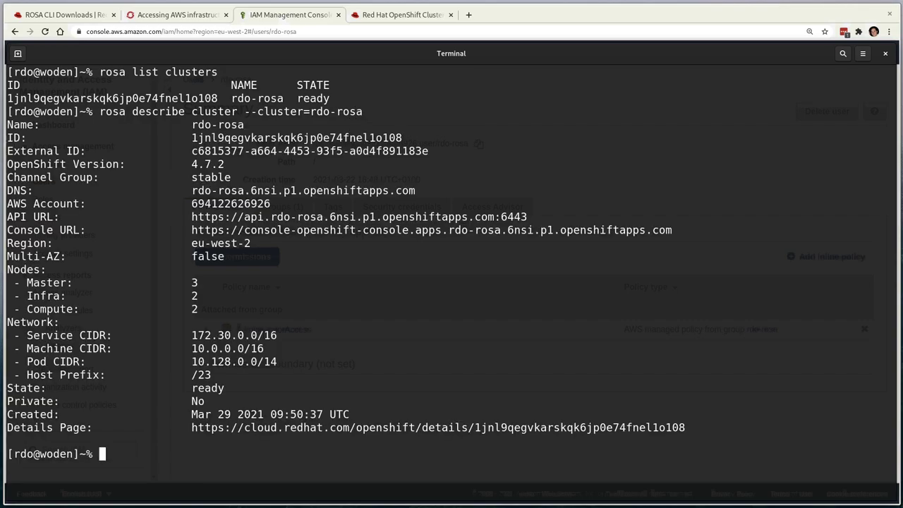
{"action": "left_click_drag", "start_coordinate": [7, 217], "coordinate": [530, 219]}
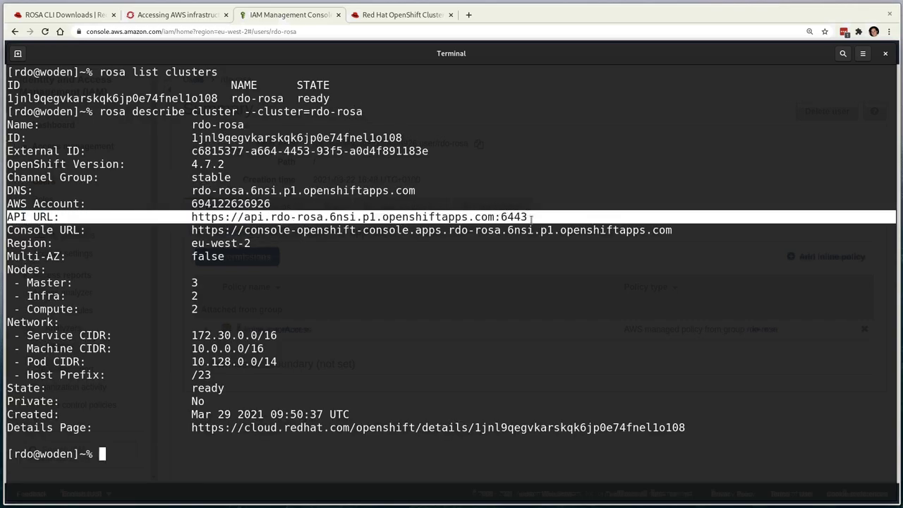
{"action": "left_click", "coordinate": [533, 218]}
{"action": "left_click_drag", "start_coordinate": [7, 230], "coordinate": [675, 232]}
{"action": "left_click", "coordinate": [675, 232]}
{"action": "left_click_drag", "start_coordinate": [9, 428], "coordinate": [707, 427]}
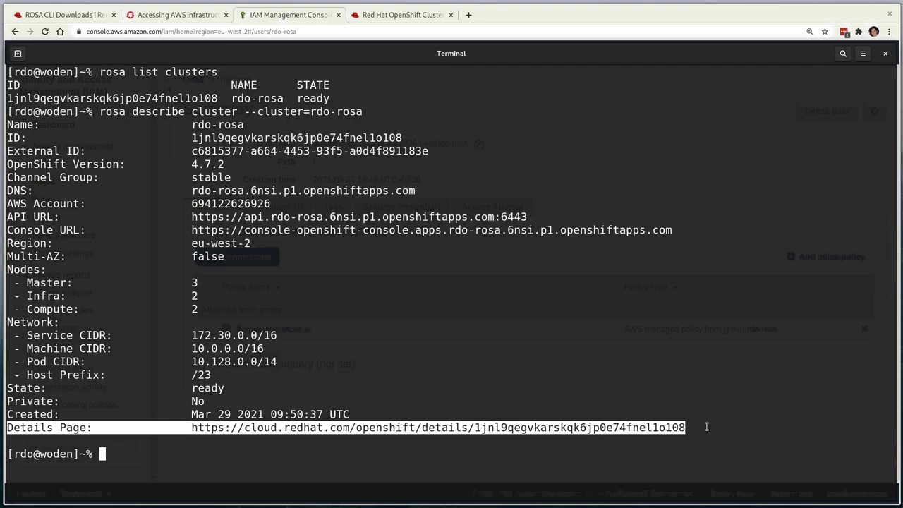
{"action": "left_click", "coordinate": [707, 427]}
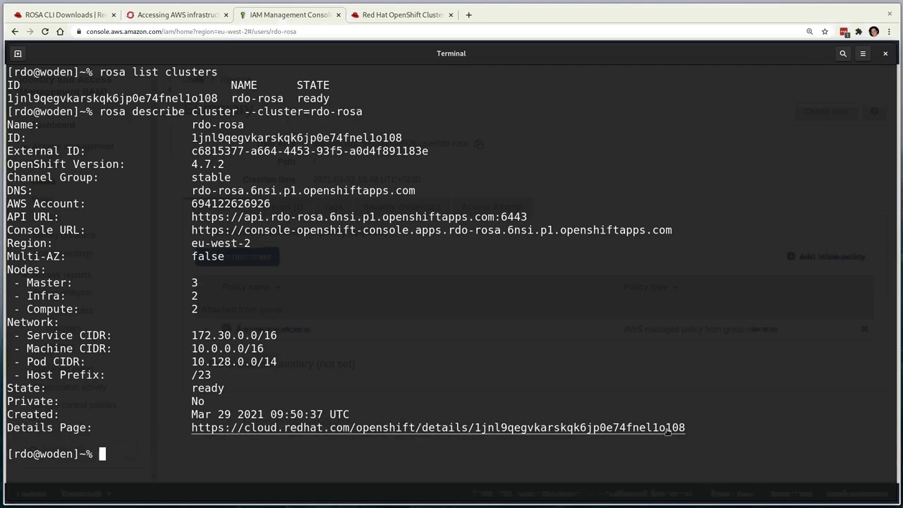
- Open the cluster's details page link in the browser and review rdo-rosa's resource usage, details and node information
{"action": "left_click", "coordinate": [674, 428], "text": "ctrl"}
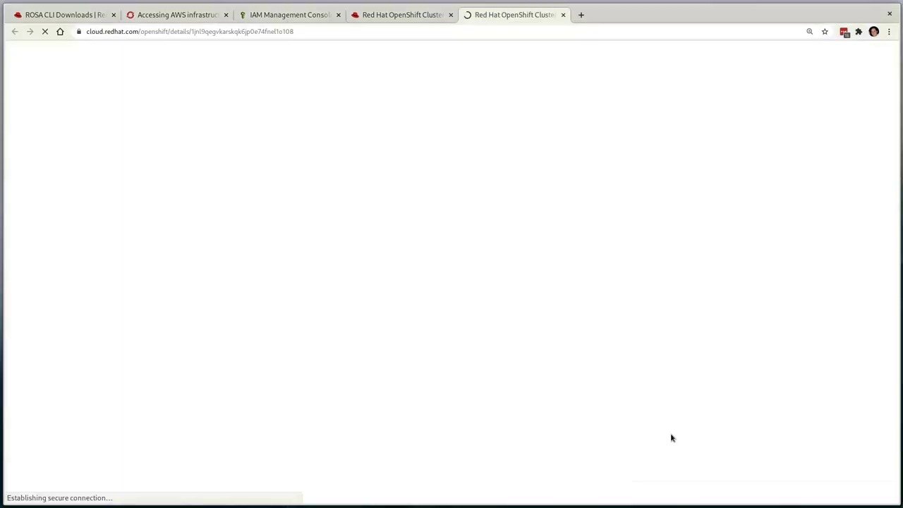
{"action": "scroll", "coordinate": [803, 402], "scroll_direction": "down", "scroll_amount": 5}
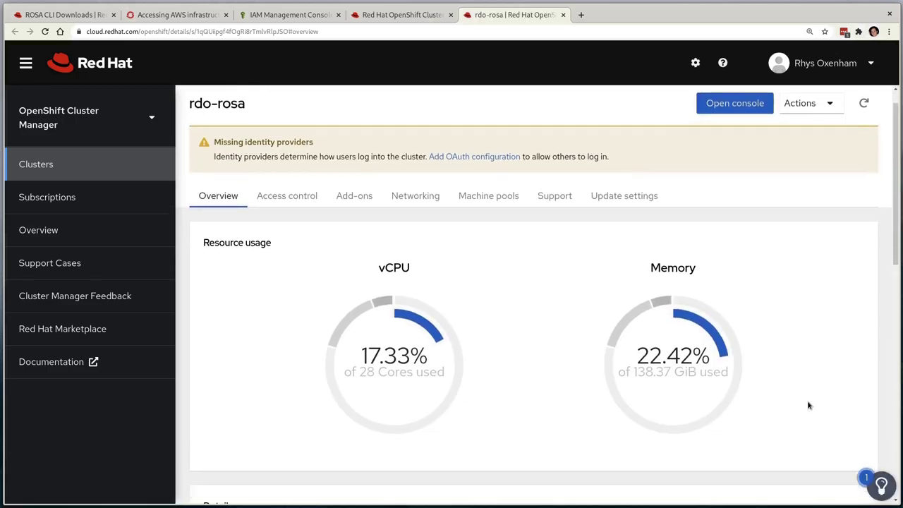
{"action": "scroll", "coordinate": [803, 404], "scroll_direction": "down", "scroll_amount": 2}
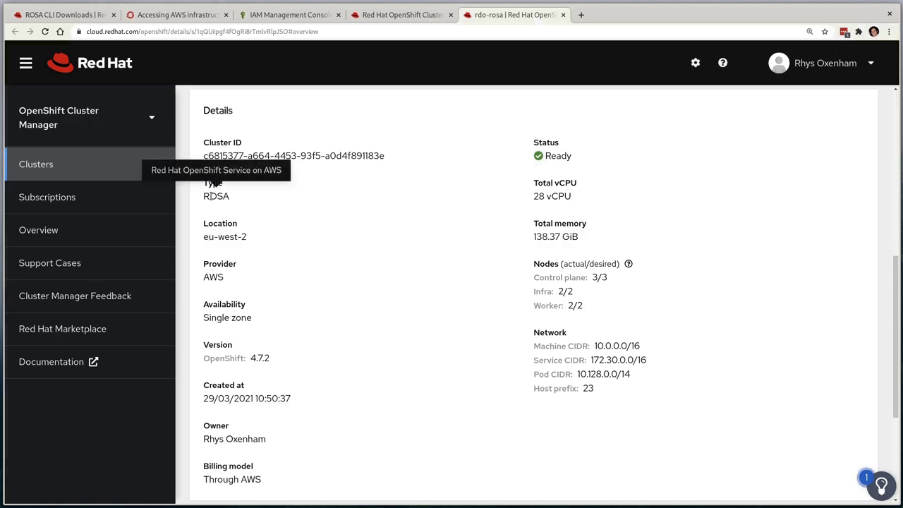
{"action": "scroll", "coordinate": [435, 232], "scroll_direction": "down", "scroll_amount": 2}
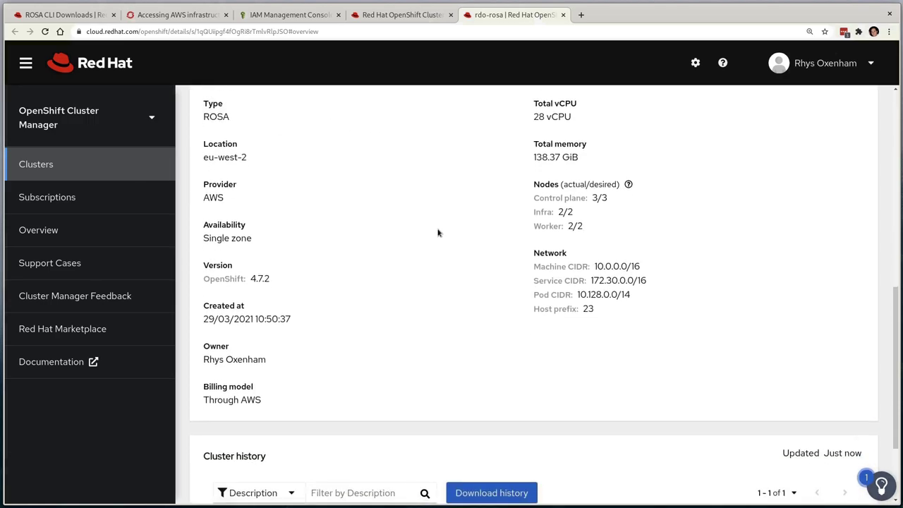
{"action": "scroll", "coordinate": [435, 235], "scroll_direction": "up", "scroll_amount": 9}
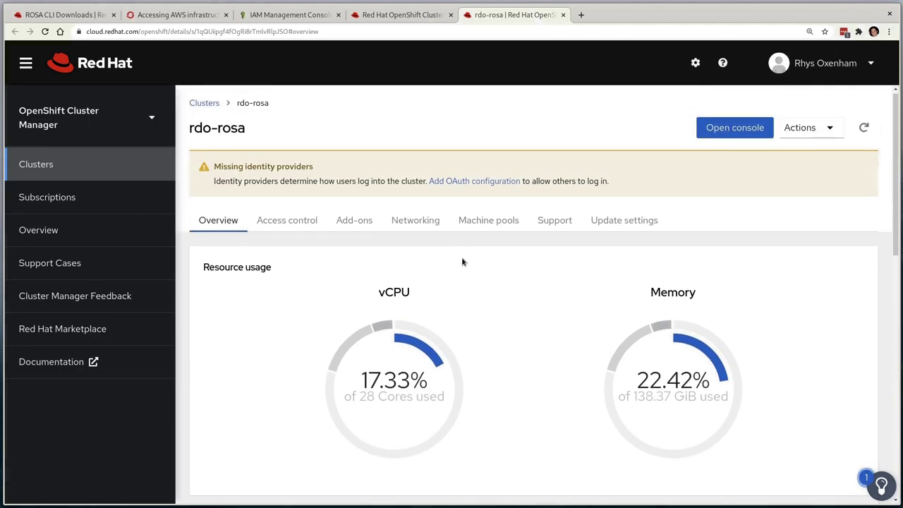
- Open the new identity provider form in the cluster's access control settings, view the available provider types, and cancel it
{"action": "left_click", "coordinate": [307, 225]}
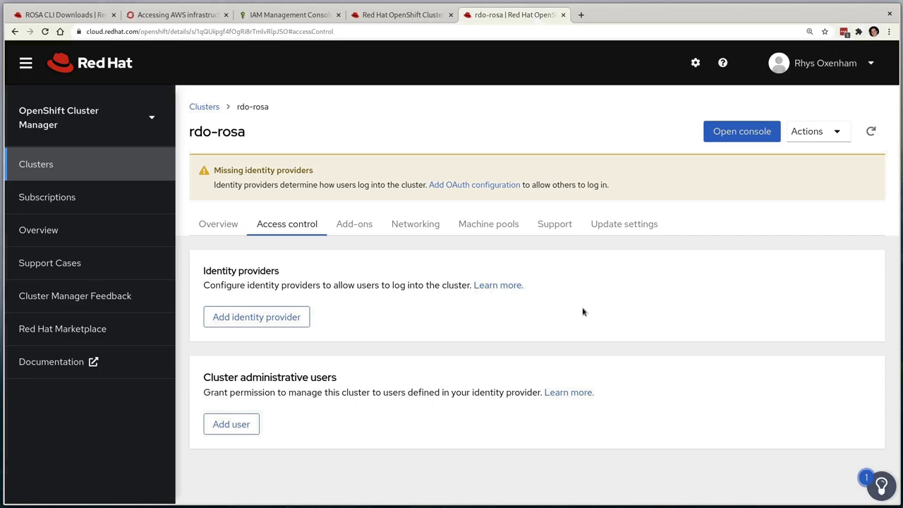
{"action": "left_click", "coordinate": [307, 319]}
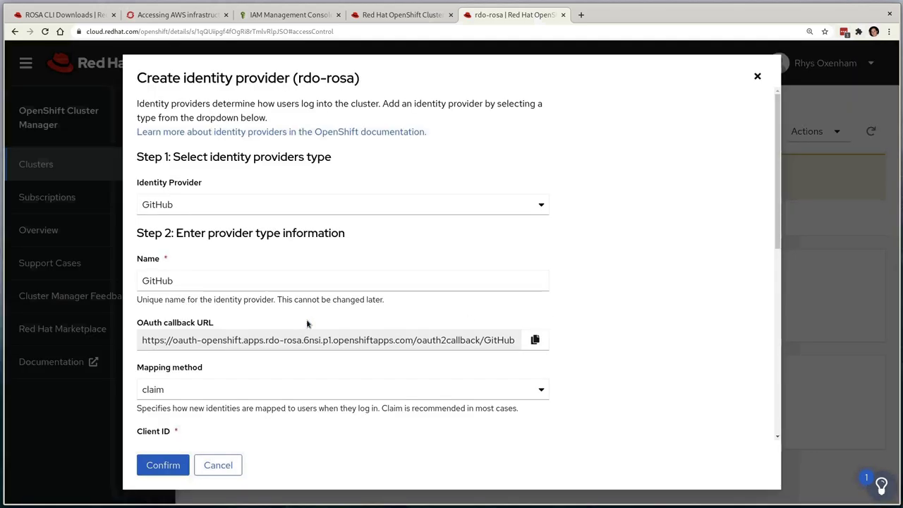
{"action": "left_click", "coordinate": [455, 204]}
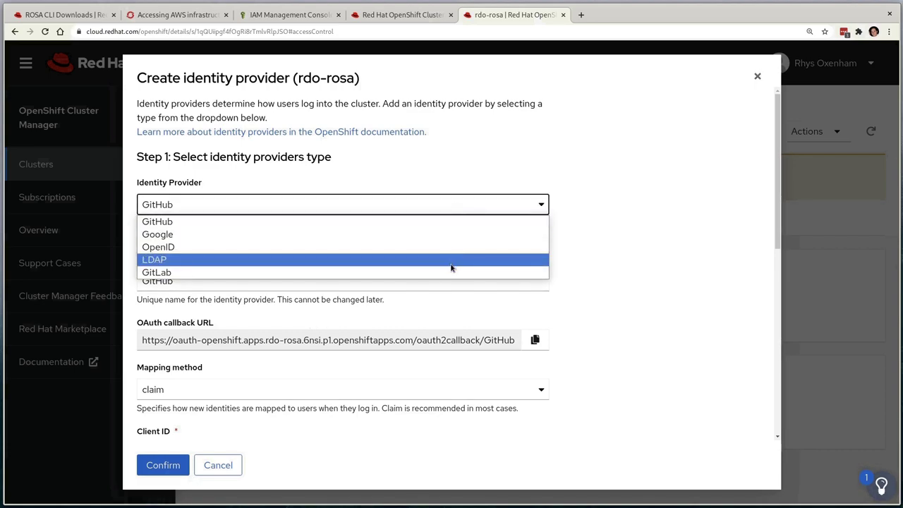
{"action": "left_click", "coordinate": [577, 271]}
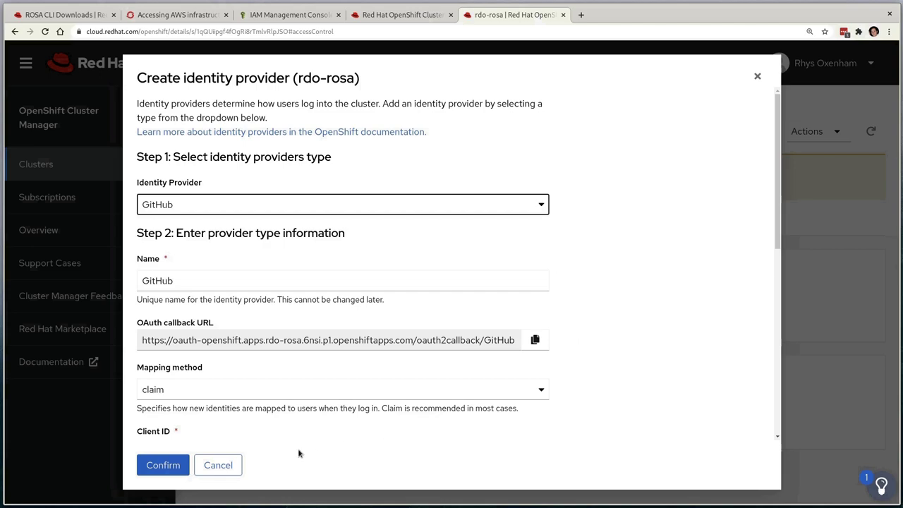
{"action": "left_click", "coordinate": [224, 465]}
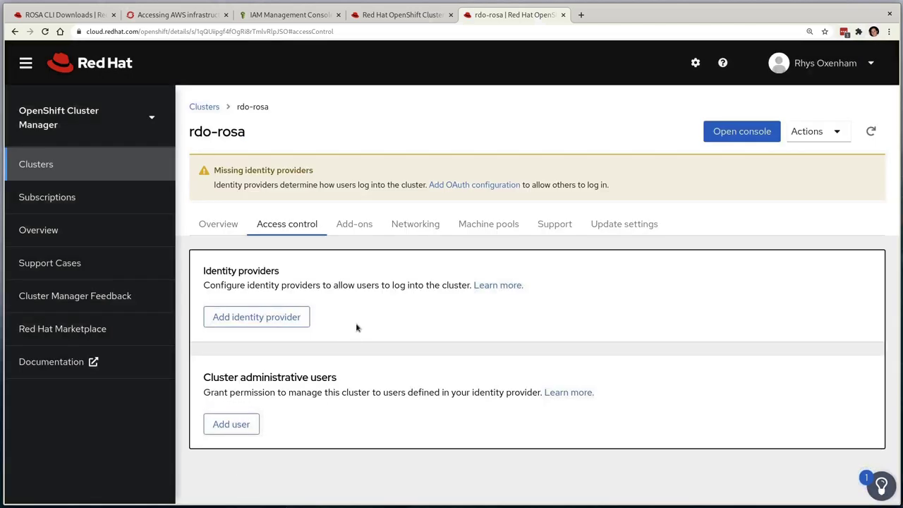
- Switch to the terminal, clear the output, and create the cluster admin account with "rosa create admin -c rdo-rosa"
{"action": "key", "text": "alt+Tab"}
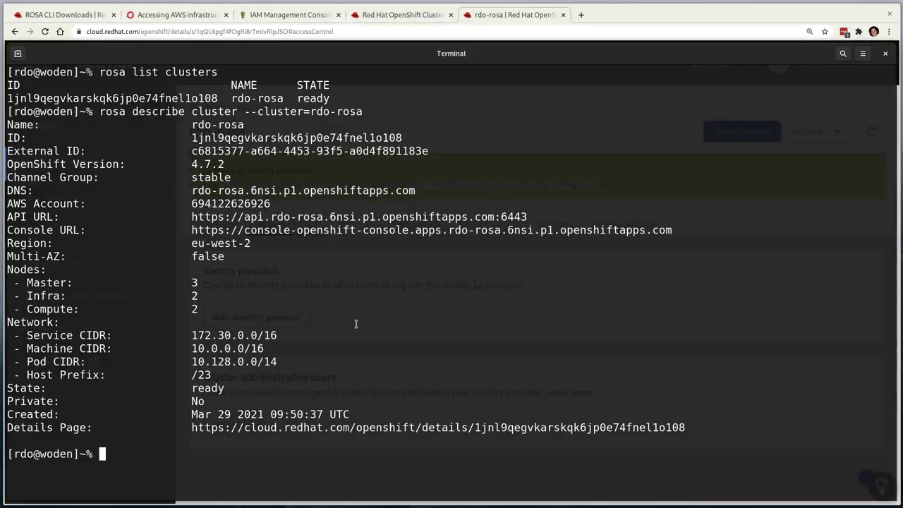
{"action": "key", "text": "ctrl+l"}
{"action": "type", "text": "rosa create admin -c rdo-ro"}
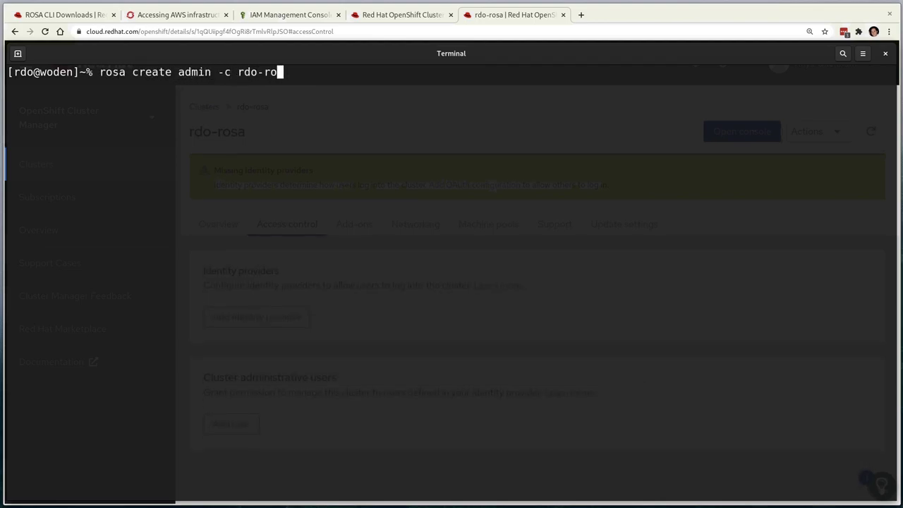
{"action": "type", "text": "sa"}
{"action": "key", "text": "Return"}
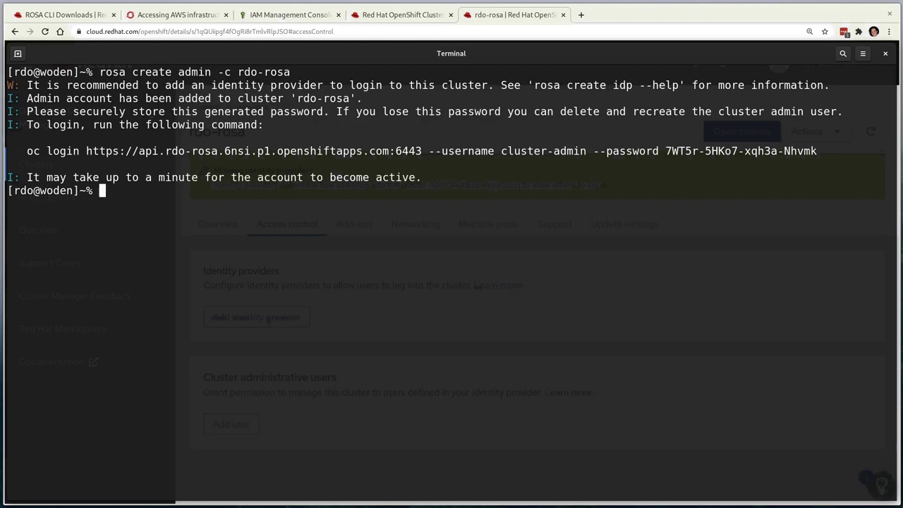
- Run the generated oc login command with the cluster-admin username and its password, and clear the output
{"action": "left_click_drag", "start_coordinate": [27, 150], "coordinate": [818, 151]}
{"action": "middle_click", "coordinate": [712, 192]}
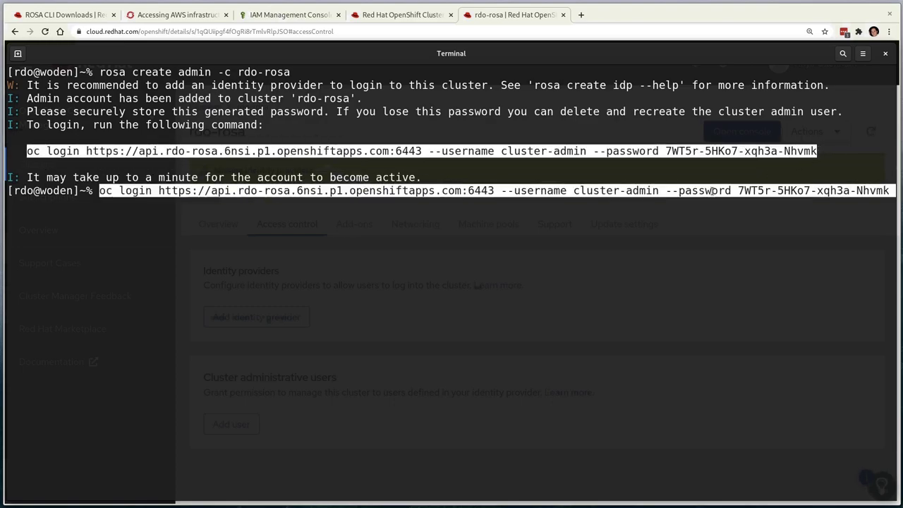
{"action": "key", "text": "Return"}
{"action": "key", "text": "ctrl+l"}
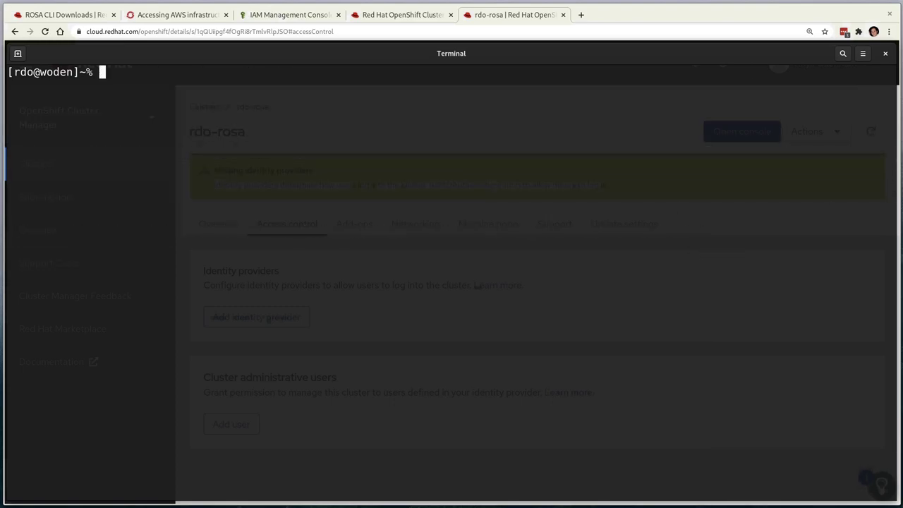
- Check the logged-in user, versions and node status with "oc whoami", "oc version" and "oc get nodes"
{"action": "type", "text": "oc whoami"}
{"action": "key", "text": "Return"}
{"action": "type", "text": "oc version"}
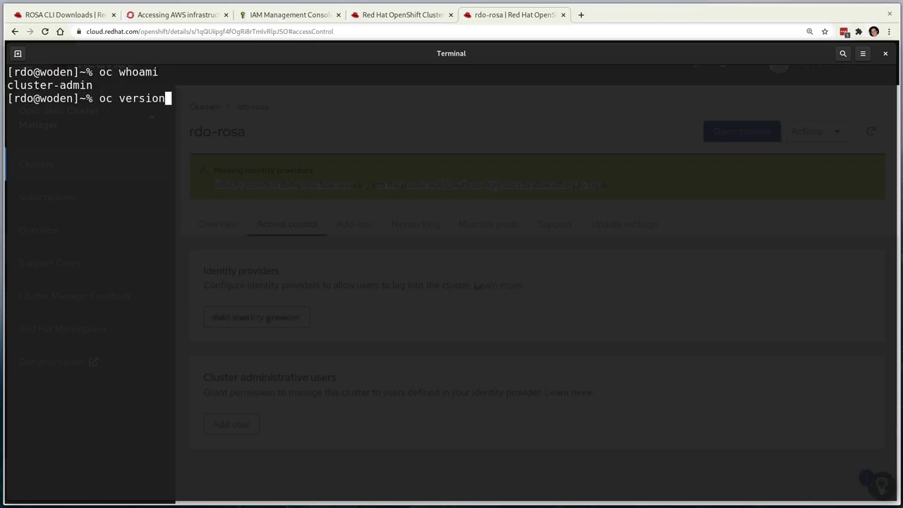
{"action": "key", "text": "Return"}
{"action": "type", "text": "oc get nodes"}
{"action": "key", "text": "Return"}
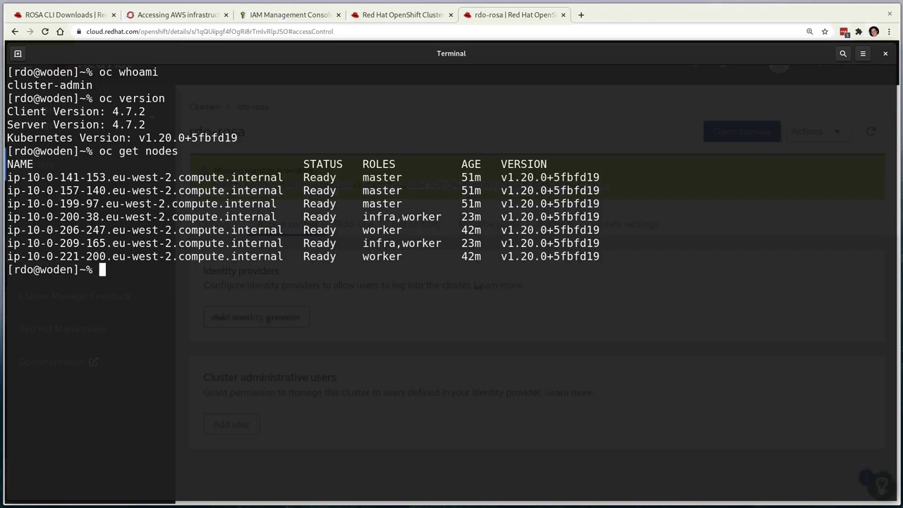
- Open the rdo-rosa web console in the browser, choose the Cluster-Admin login, and enter the username cluster-admin
{"action": "left_click", "coordinate": [530, 15]}
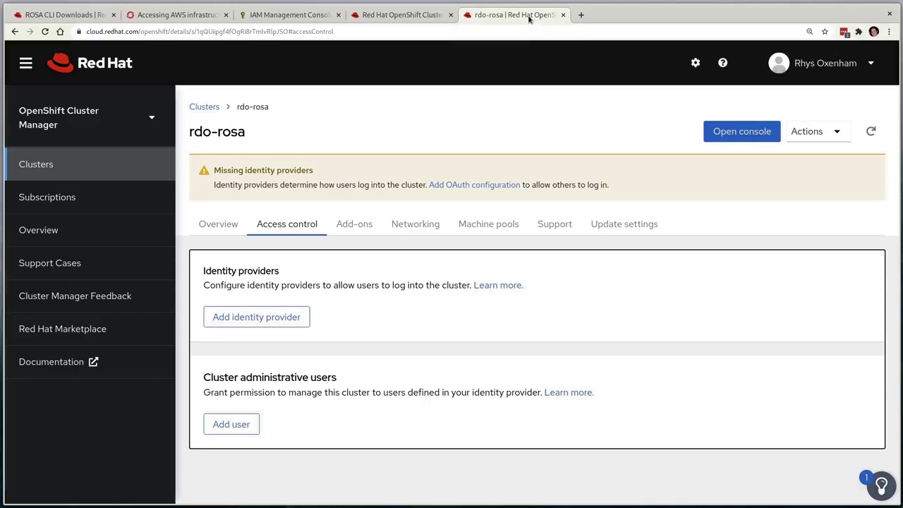
{"action": "left_click", "coordinate": [726, 133]}
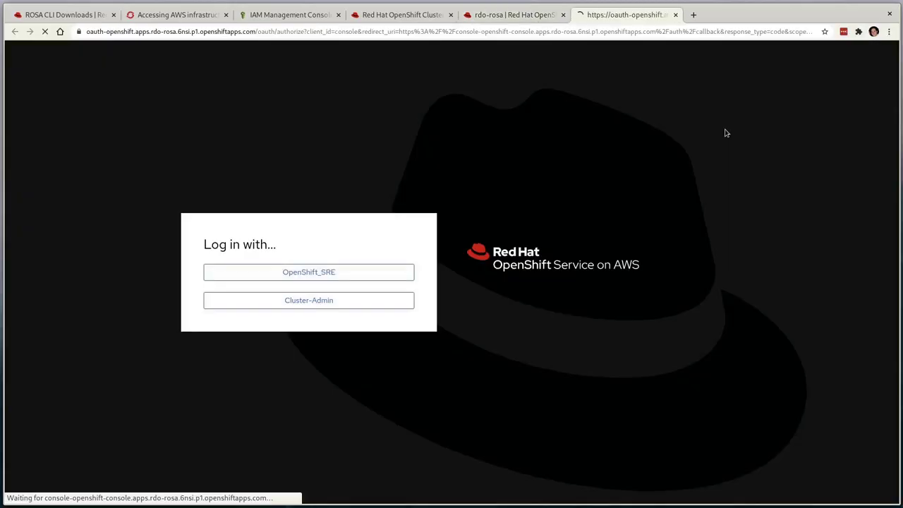
{"action": "left_click", "coordinate": [392, 303]}
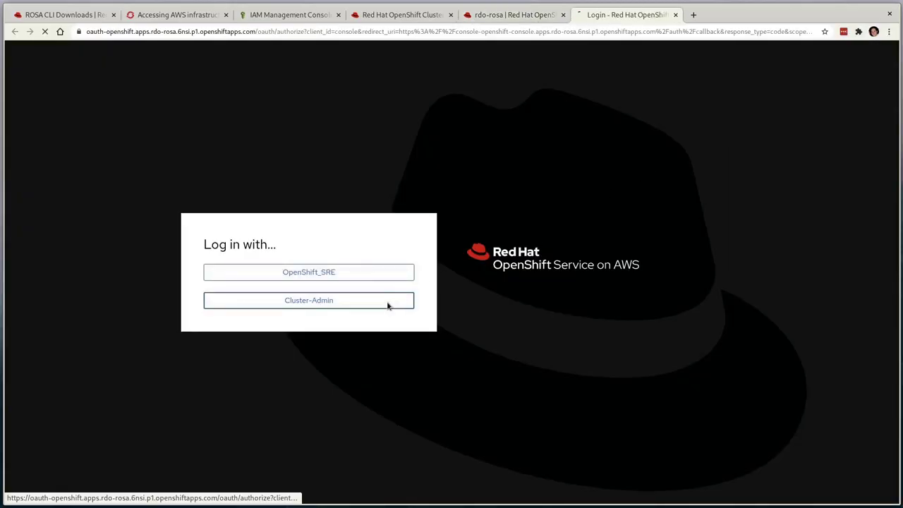
{"action": "type", "text": "cluster-admin"}
{"action": "key", "text": "Tab"}
- Recall the oc login command in the terminal, copy its password into the console's password field, and log in
{"action": "key", "text": "F12"}
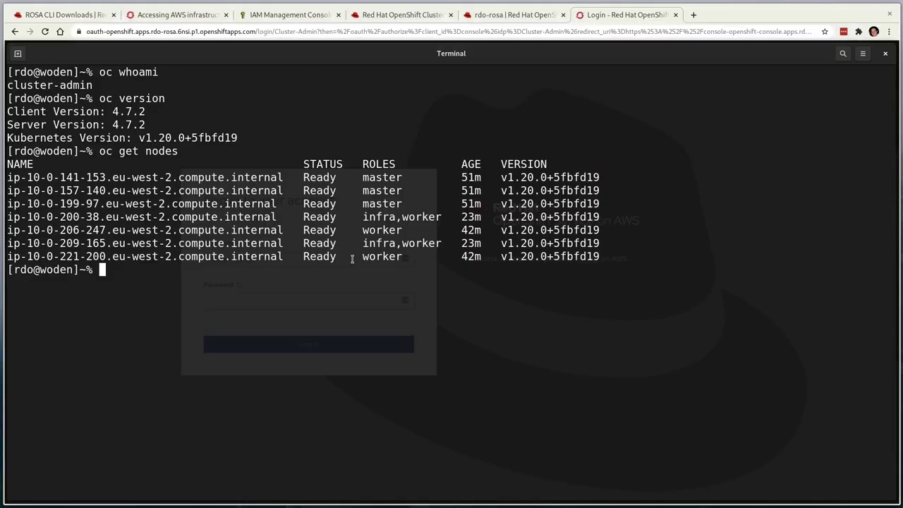
{"action": "key", "text": "ctrl+r"}
{"action": "type", "text": "lo"}
{"action": "double_click", "coordinate": [813, 270]}
{"action": "key", "text": "ctrl+c"}
{"action": "key", "text": "F12"}
{"action": "key", "text": "ctrl+v"}
{"action": "left_click", "coordinate": [306, 344]}
{"action": "left_click", "coordinate": [806, 189]}
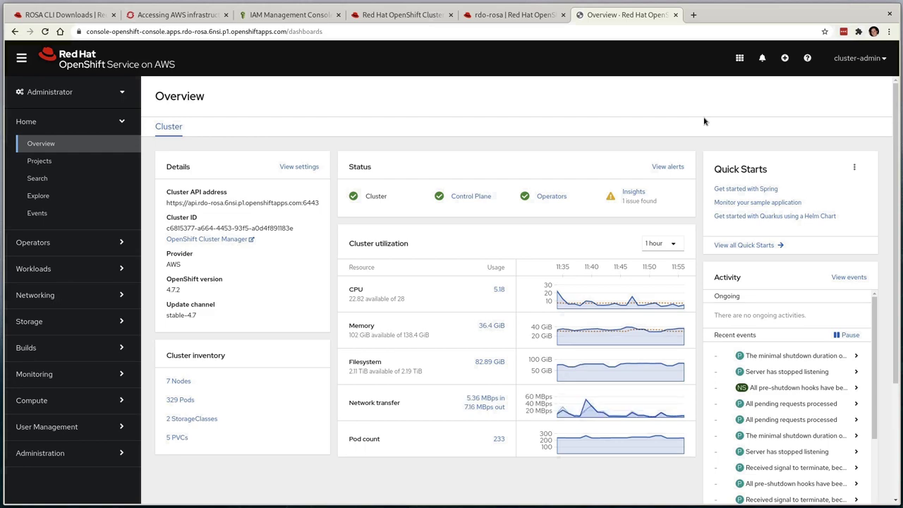
- Return to rdo-rosa in OpenShift Cluster Manager and review its networking settings and the default machine pool's availability zone and autoscaling
{"action": "left_click", "coordinate": [515, 15]}
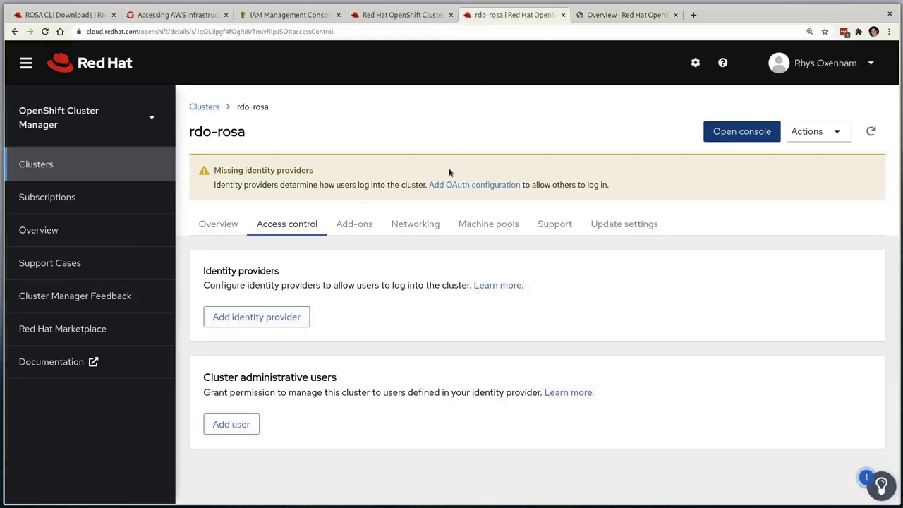
{"action": "left_click", "coordinate": [410, 223]}
{"action": "scroll", "coordinate": [635, 310], "scroll_direction": "down", "scroll_amount": 1}
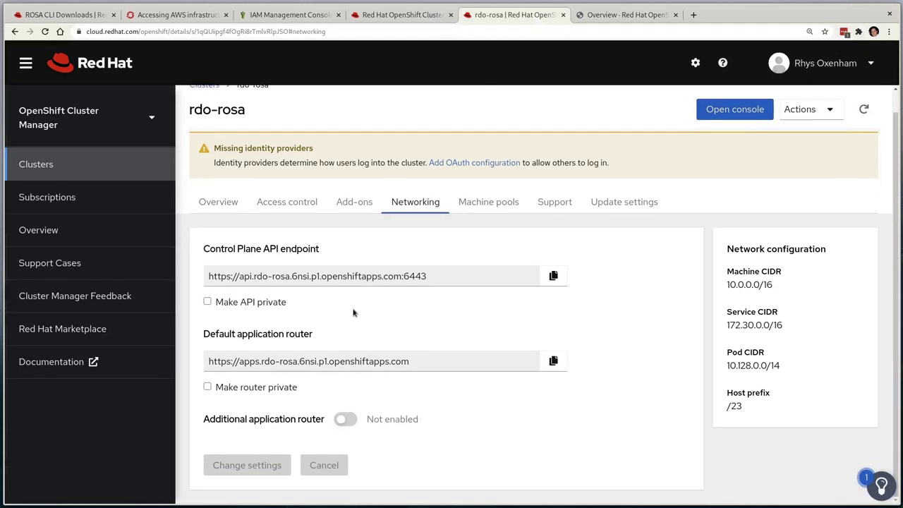
{"action": "left_click", "coordinate": [487, 202]}
{"action": "left_click_drag", "start_coordinate": [450, 362], "coordinate": [502, 363]}
{"action": "left_click", "coordinate": [504, 363]}
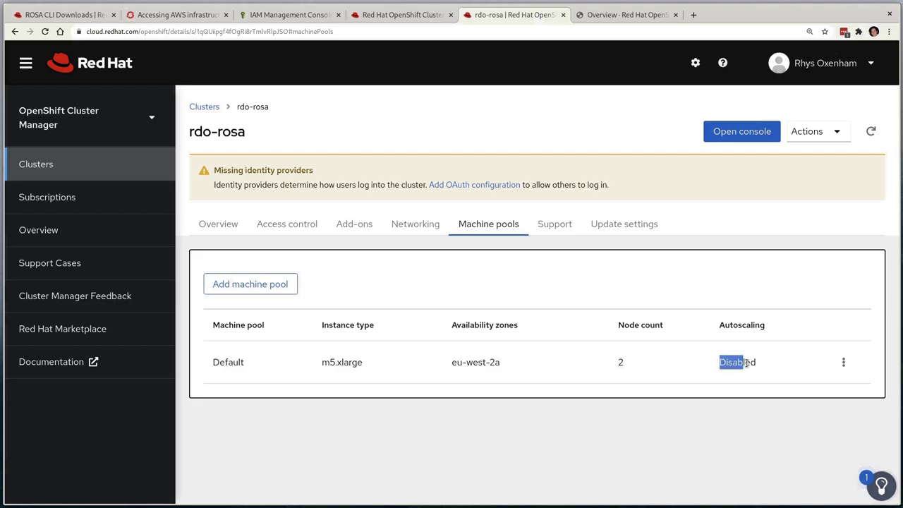
- Set the Default machine pool's node count to 3 and apply the change
{"action": "left_click", "coordinate": [843, 362]}
{"action": "left_click", "coordinate": [835, 392]}
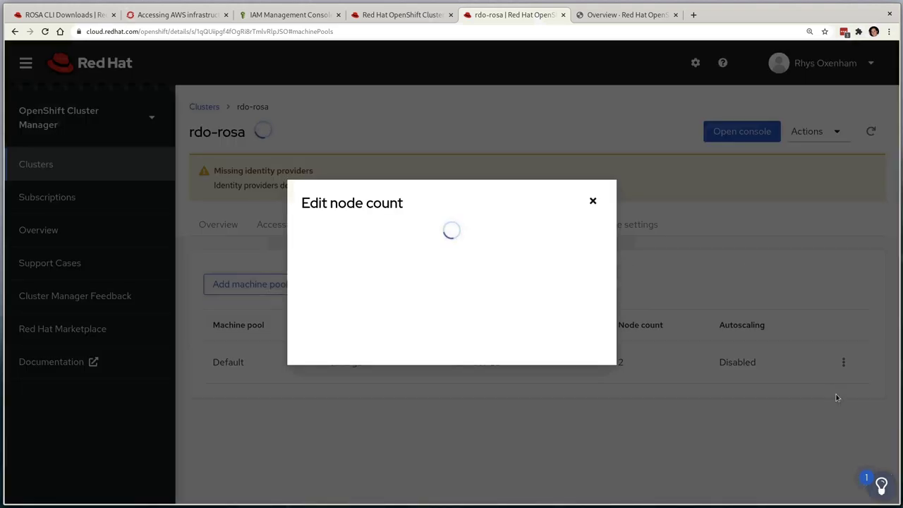
{"action": "left_click", "coordinate": [431, 328]}
{"action": "scroll", "coordinate": [381, 106], "scroll_direction": "up", "scroll_amount": 1}
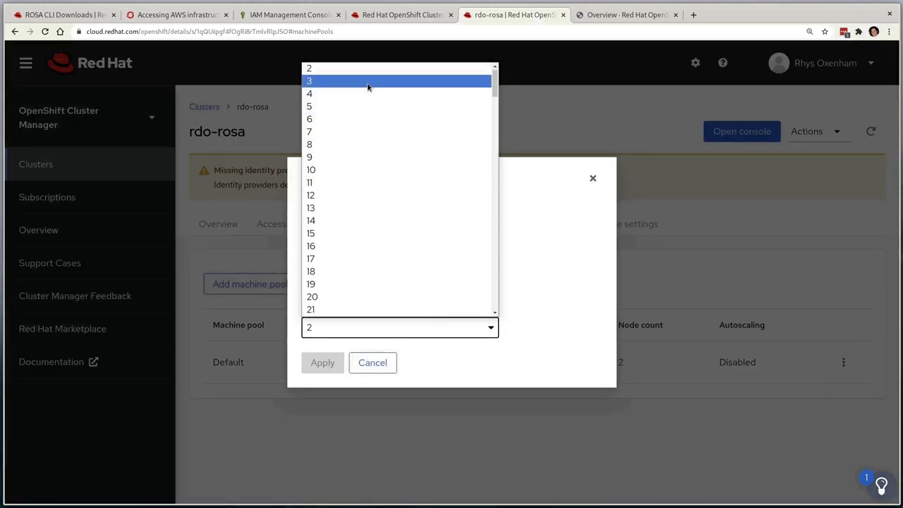
{"action": "left_click", "coordinate": [369, 81]}
{"action": "left_click", "coordinate": [325, 364]}
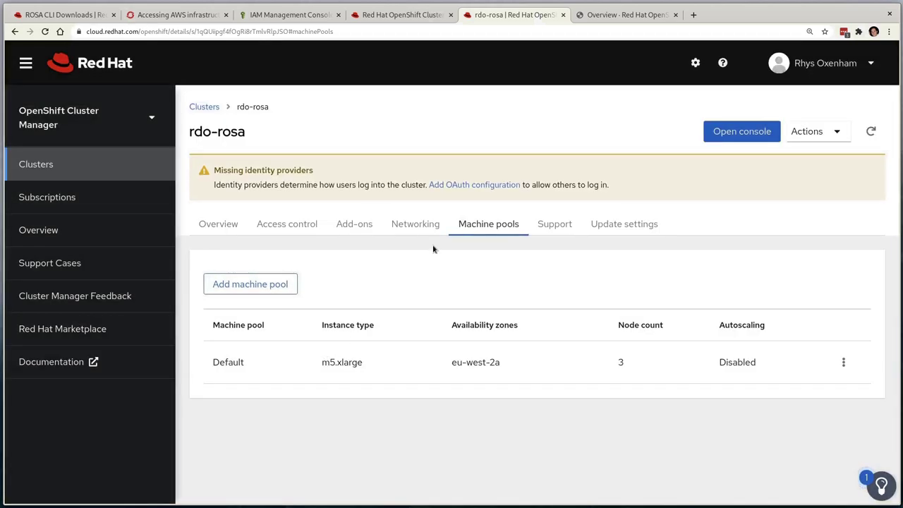
- Open the worker MachineSet's machines in the OpenShift web console and check the new machine's provisioning phase
{"action": "left_click", "coordinate": [582, 15]}
{"action": "left_click", "coordinate": [83, 400]}
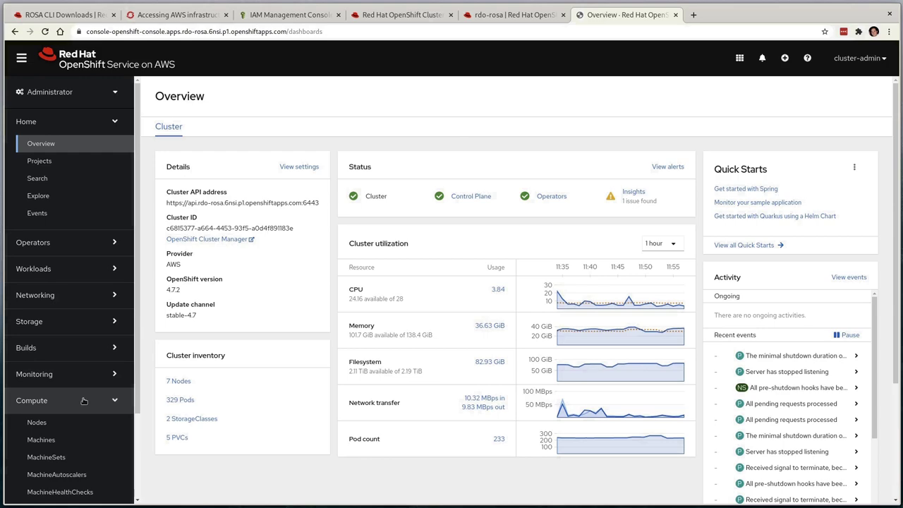
{"action": "left_click", "coordinate": [97, 457]}
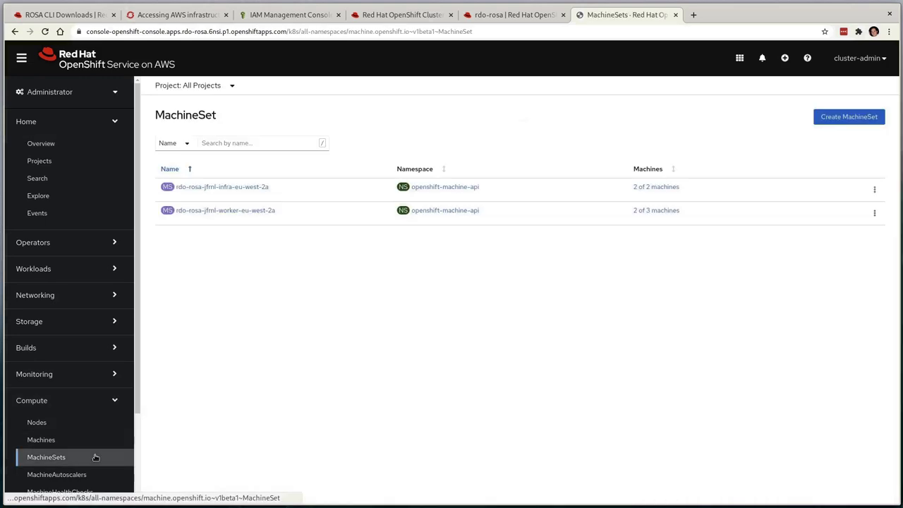
{"action": "left_click", "coordinate": [635, 213]}
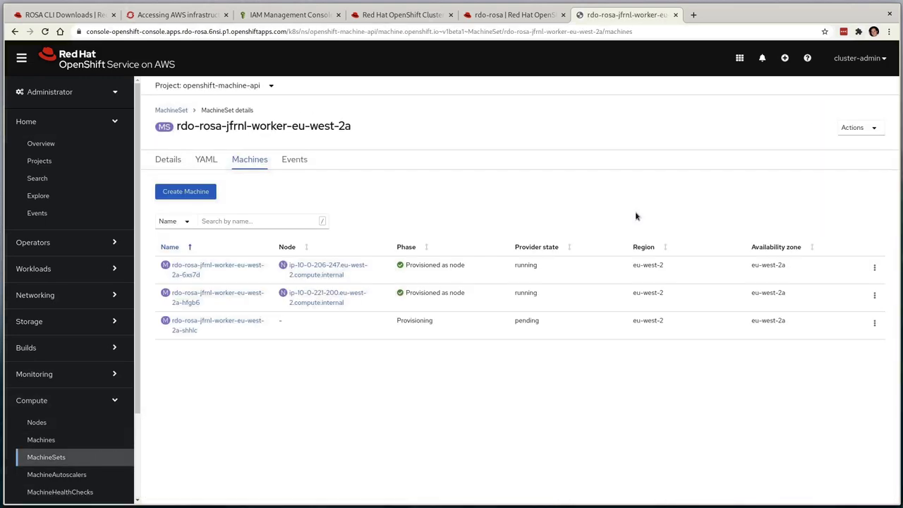
{"action": "double_click", "coordinate": [413, 319]}
{"action": "left_click", "coordinate": [457, 361]}
- List the running EC2 instances in the AWS console and inspect the new worker instance's status check
{"action": "left_click", "coordinate": [299, 16]}
{"action": "left_click", "coordinate": [34, 55]}
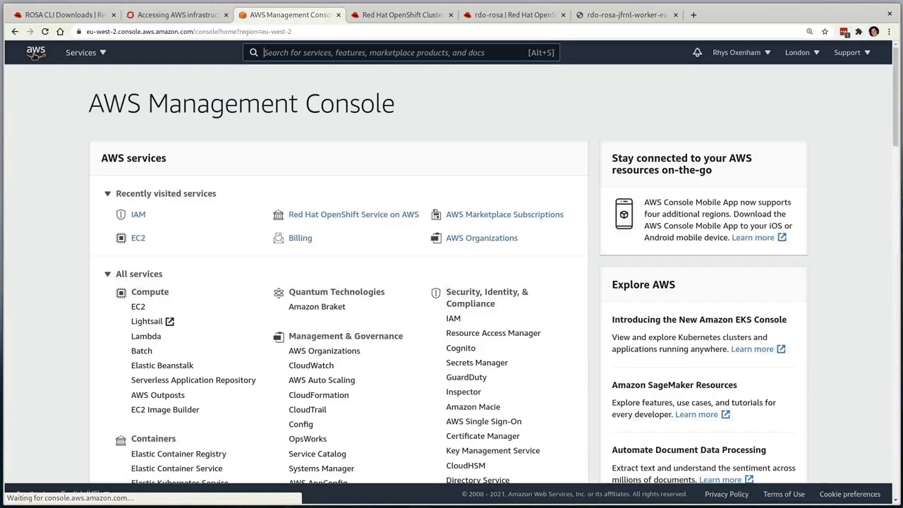
{"action": "left_click", "coordinate": [134, 238]}
{"action": "left_click", "coordinate": [196, 210]}
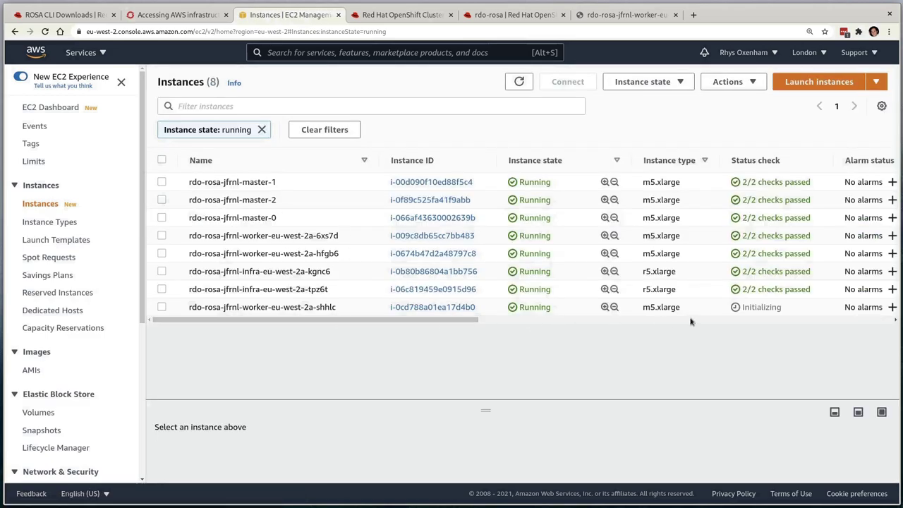
{"action": "double_click", "coordinate": [761, 307]}
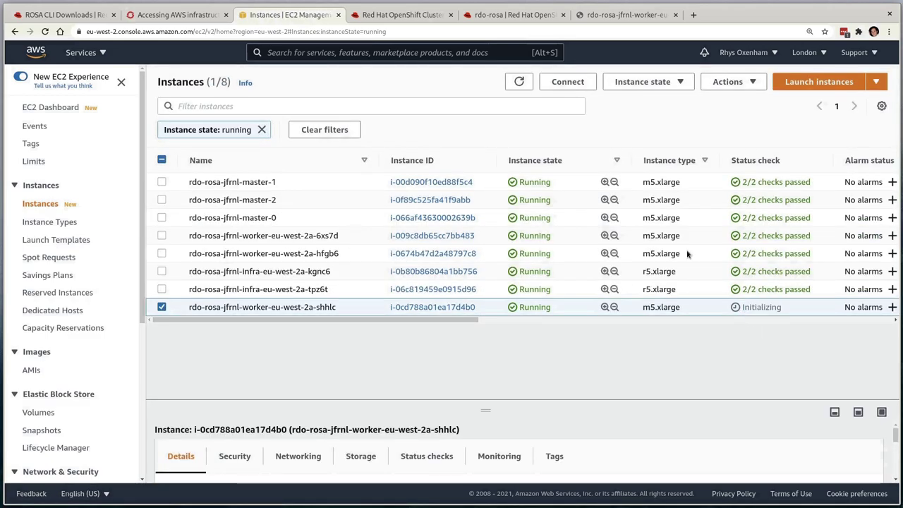
- View rdo-rosa's support settings, preview a new Account / Customer Service Request support case, and close the case form
{"action": "left_click", "coordinate": [514, 15]}
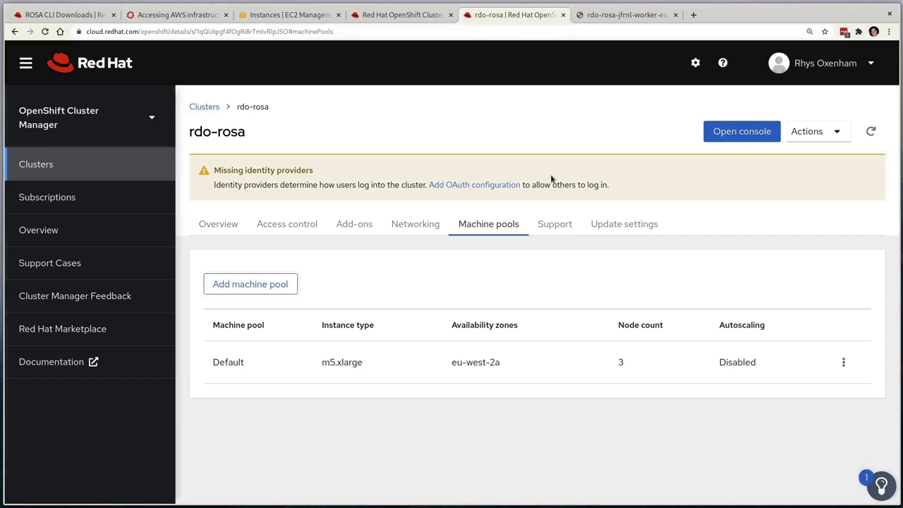
{"action": "left_click", "coordinate": [549, 225]}
{"action": "scroll", "coordinate": [598, 330], "scroll_direction": "down", "scroll_amount": 2}
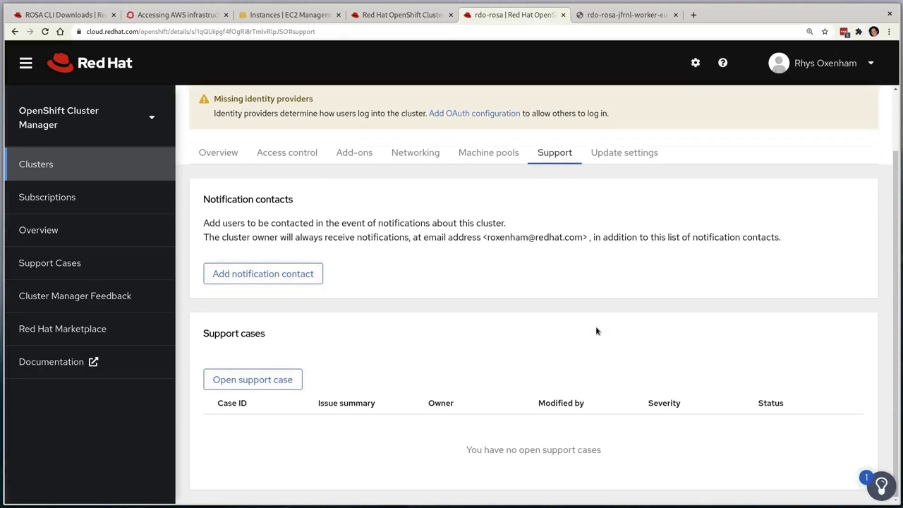
{"action": "left_click", "coordinate": [294, 381]}
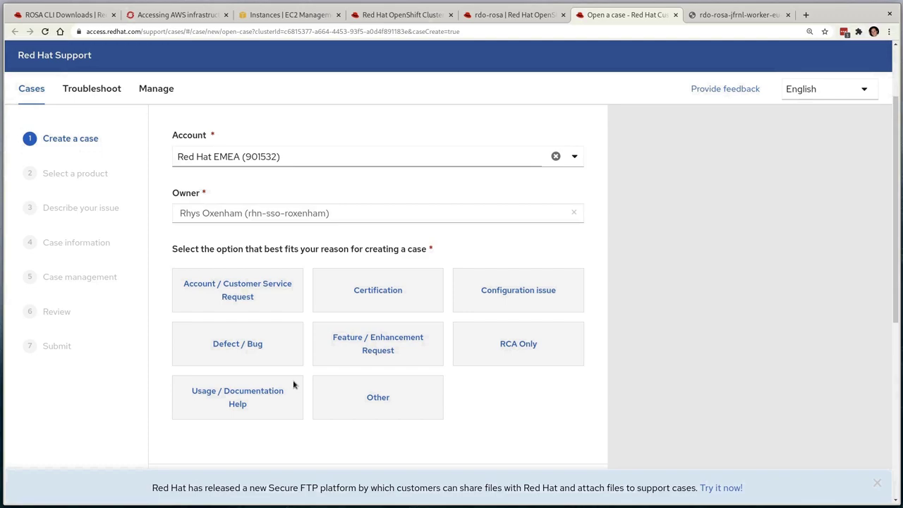
{"action": "left_click", "coordinate": [278, 304]}
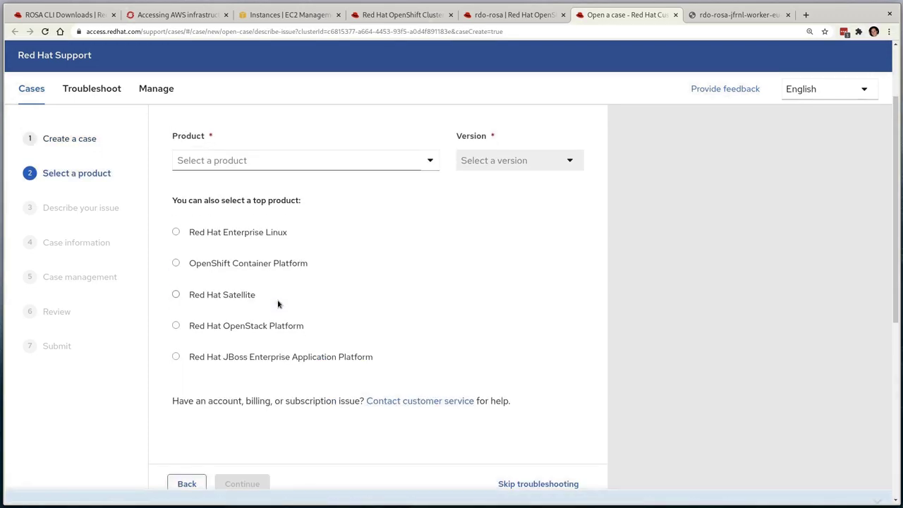
{"action": "left_click", "coordinate": [673, 15]}
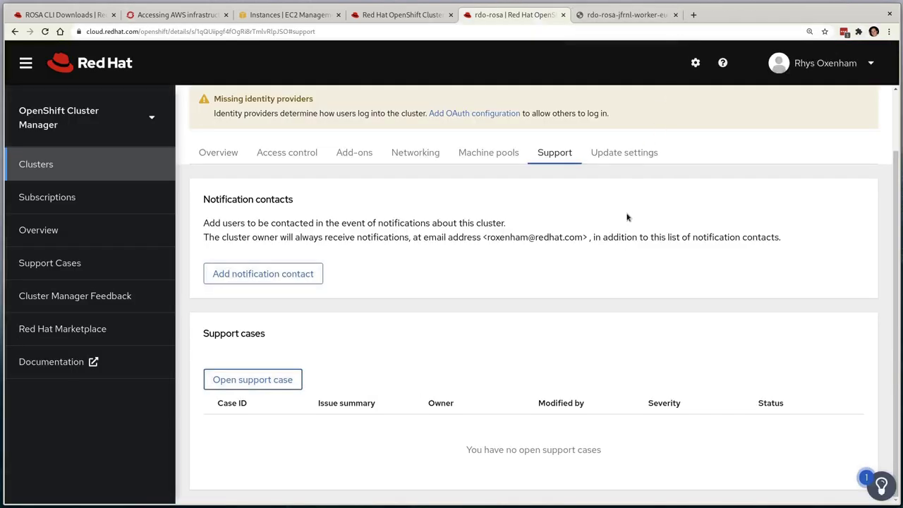
- Review rdo-rosa's update settings, set the update strategy to Automatic with a preferred start of Sunday at 00:00 UTC, and save
{"action": "left_click", "coordinate": [628, 152]}
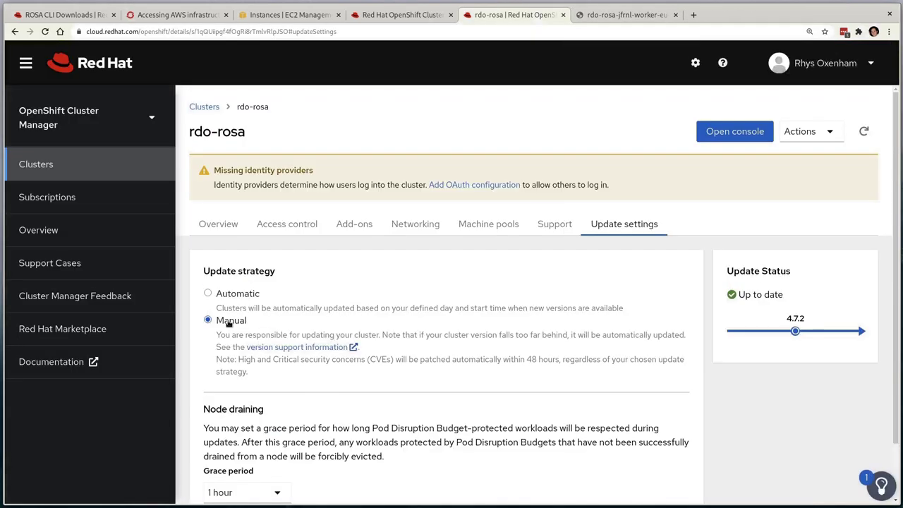
{"action": "left_click_drag", "start_coordinate": [216, 335], "coordinate": [367, 335]}
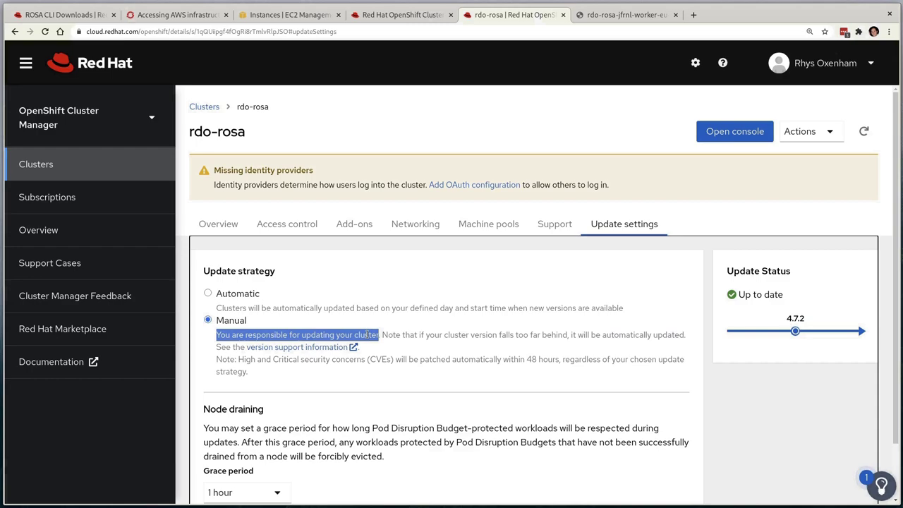
{"action": "left_click", "coordinate": [367, 335]}
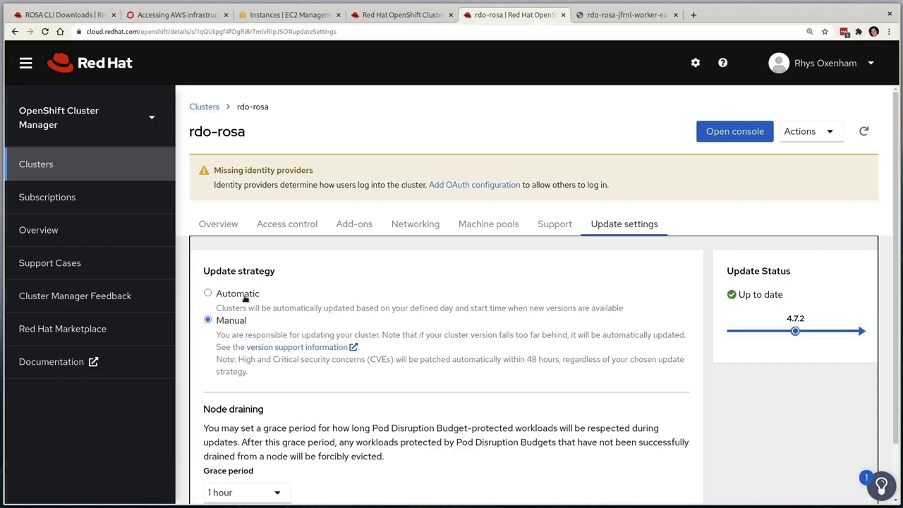
{"action": "left_click", "coordinate": [208, 292]}
{"action": "left_click", "coordinate": [273, 344]}
{"action": "scroll", "coordinate": [298, 360], "scroll_direction": "down", "scroll_amount": 1}
{"action": "scroll", "coordinate": [276, 346], "scroll_direction": "down", "scroll_amount": 1}
{"action": "scroll", "coordinate": [275, 346], "scroll_direction": "up", "scroll_amount": 1}
{"action": "left_click", "coordinate": [351, 269]}
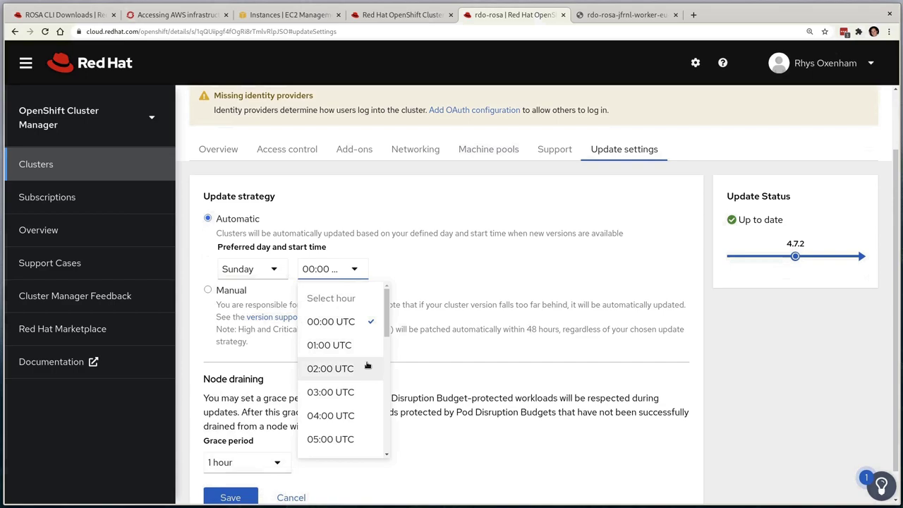
{"action": "left_click", "coordinate": [331, 322]}
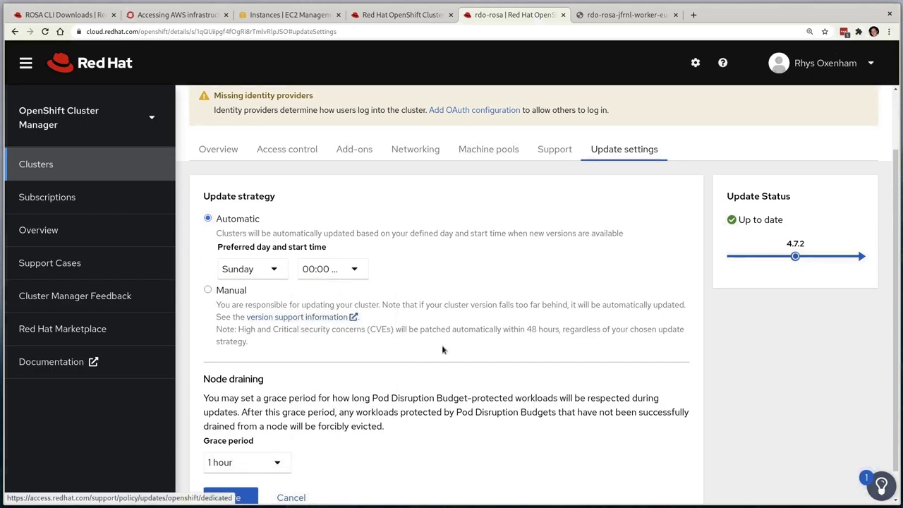
{"action": "scroll", "coordinate": [232, 487], "scroll_direction": "down", "scroll_amount": 1}
{"action": "left_click", "coordinate": [233, 465]}
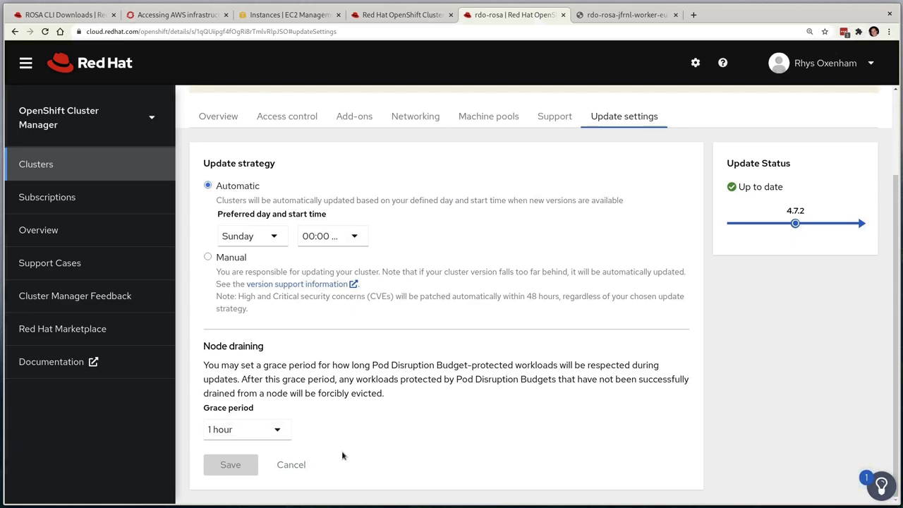
- Install the Red Hat OpenShift Cluster logging operator add-on on rdo-rosa with AWS CloudWatch and Applications, Infrastructure and Audit log collection enabled
{"action": "scroll", "coordinate": [342, 455], "scroll_direction": "up", "scroll_amount": 2}
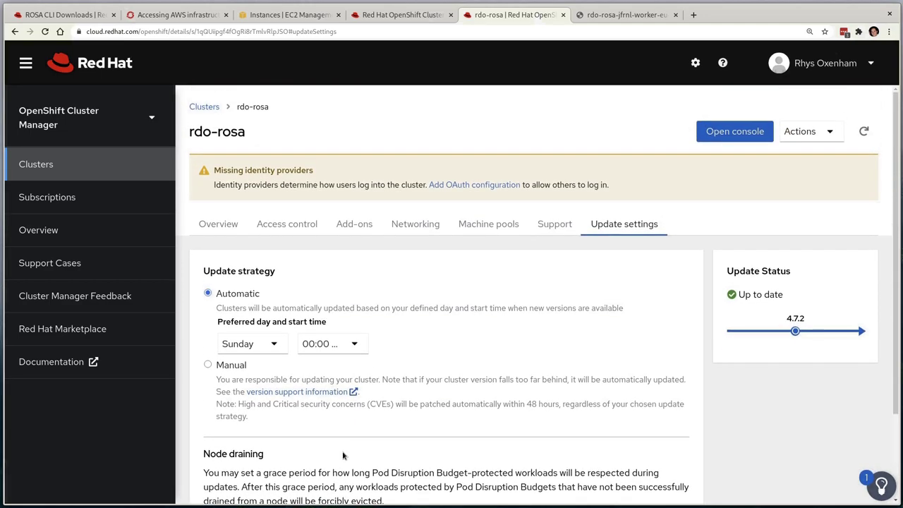
{"action": "left_click", "coordinate": [348, 224]}
{"action": "scroll", "coordinate": [640, 310], "scroll_direction": "down", "scroll_amount": 1}
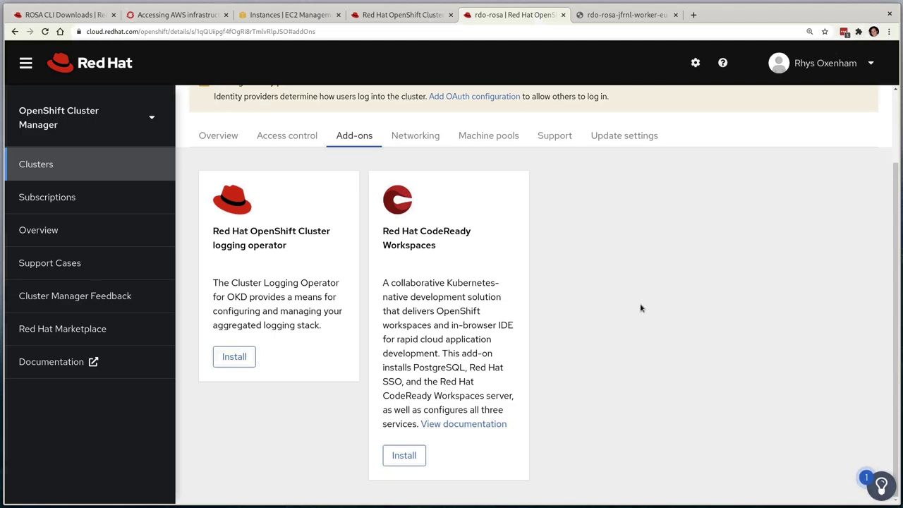
{"action": "left_click", "coordinate": [252, 357]}
{"action": "left_click", "coordinate": [232, 151]}
{"action": "left_click", "coordinate": [231, 199]}
{"action": "left_click", "coordinate": [232, 246]}
{"action": "left_click", "coordinate": [231, 294]}
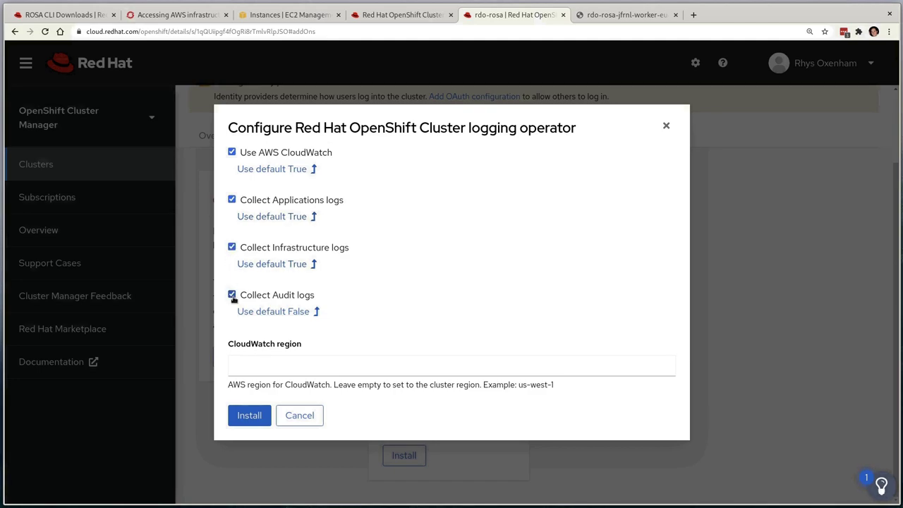
{"action": "left_click", "coordinate": [247, 416]}
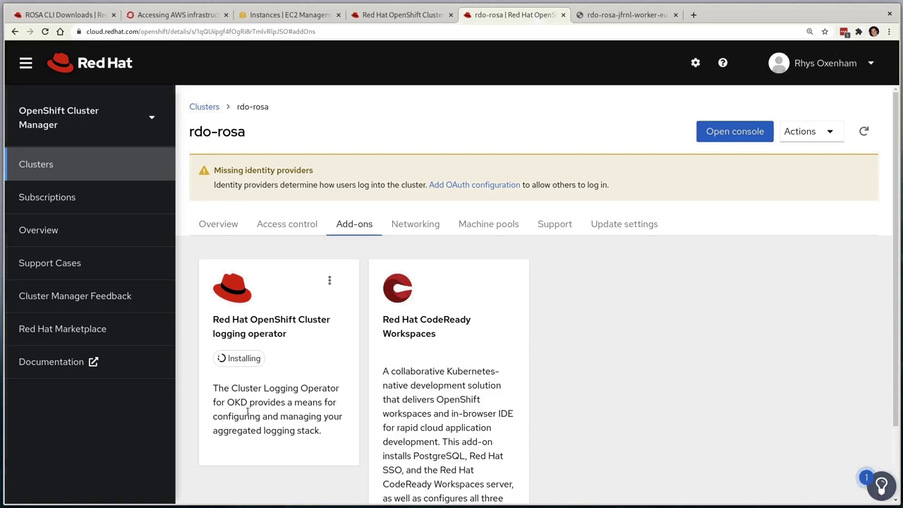
- Switch to the terminal and continuously watch the pods in the openshift-logging namespace with watch oc get pods
{"action": "scroll", "coordinate": [637, 365], "scroll_direction": "down", "scroll_amount": 2}
{"action": "left_click", "coordinate": [403, 273]}
{"action": "key", "text": "alt+Tab"}
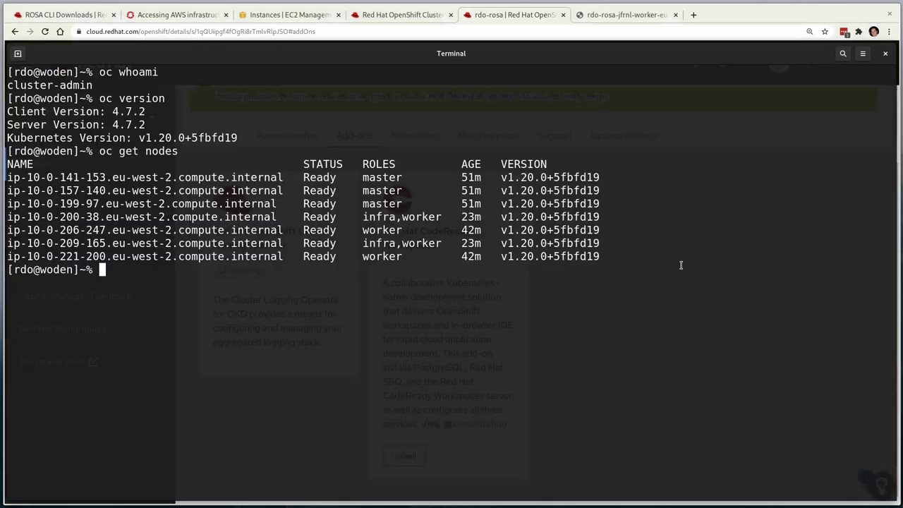
{"action": "key", "text": "ctrl+l"}
{"action": "type", "text": "oc get pods -n "}
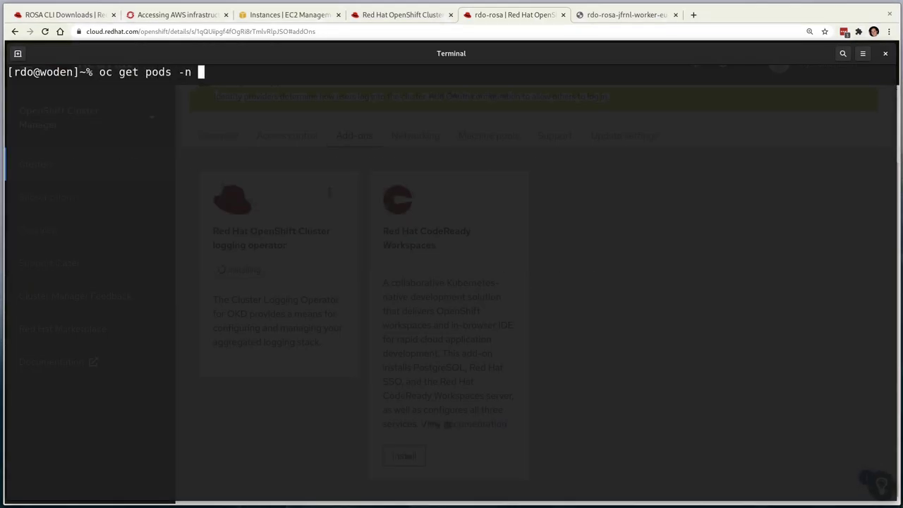
{"action": "type", "text": "openshift-logging"}
{"action": "key", "text": "ctrl+a"}
{"action": "type", "text": "watch"}
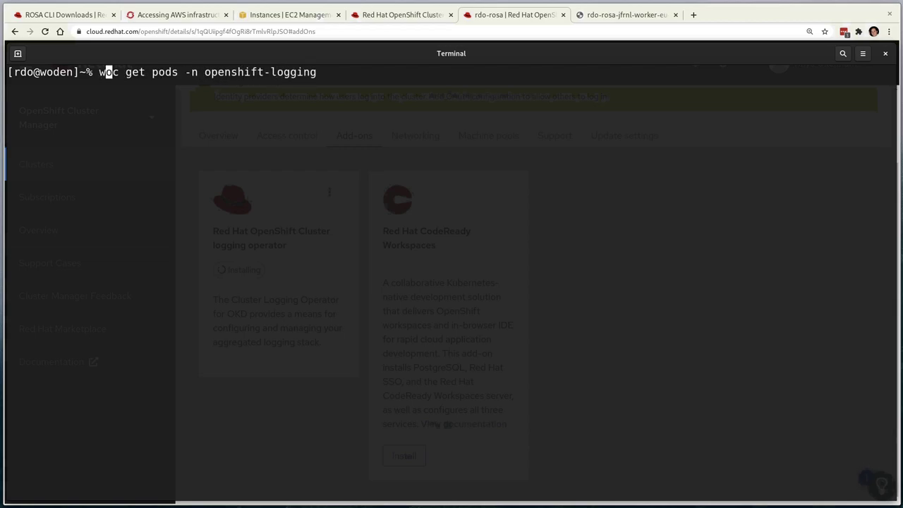
{"action": "key", "text": "Return"}
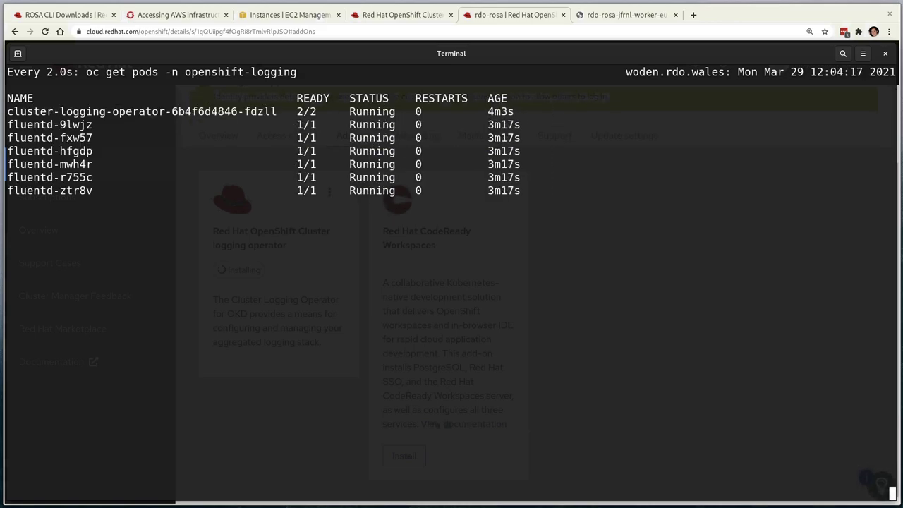
- Switch to the AWS console in the browser, return to its home page, and open the CloudWatch service
{"action": "left_click", "coordinate": [310, 17]}
{"action": "left_click", "coordinate": [36, 51]}
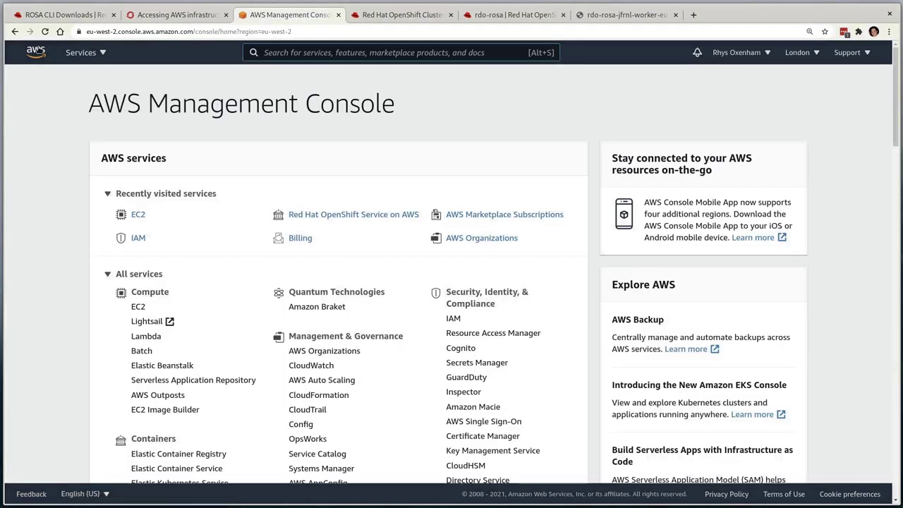
{"action": "scroll", "coordinate": [398, 334], "scroll_direction": "down", "scroll_amount": 2}
{"action": "scroll", "coordinate": [397, 335], "scroll_direction": "down", "scroll_amount": 1}
{"action": "left_click", "coordinate": [307, 241]}
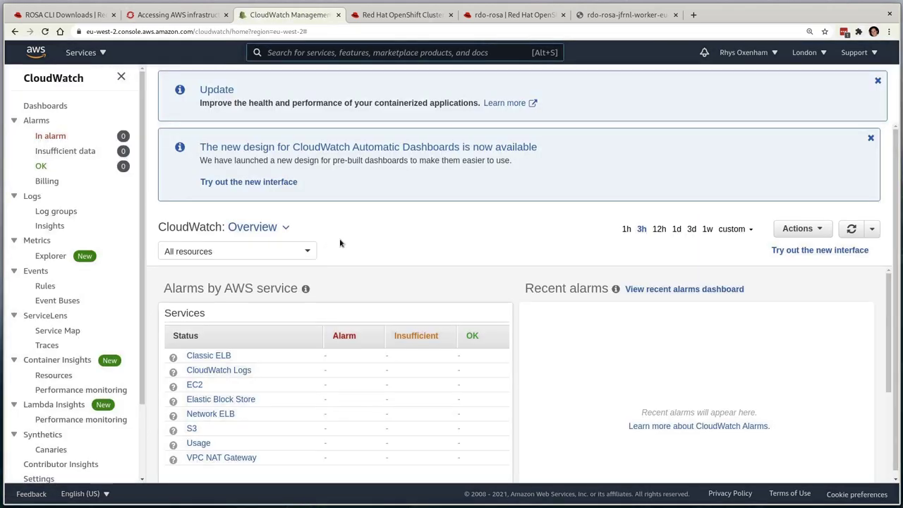
- Open the rdo-rosa-jfrnl.infrastructure log group in CloudWatch Logs and review its log streams and details
{"action": "left_click", "coordinate": [32, 197]}
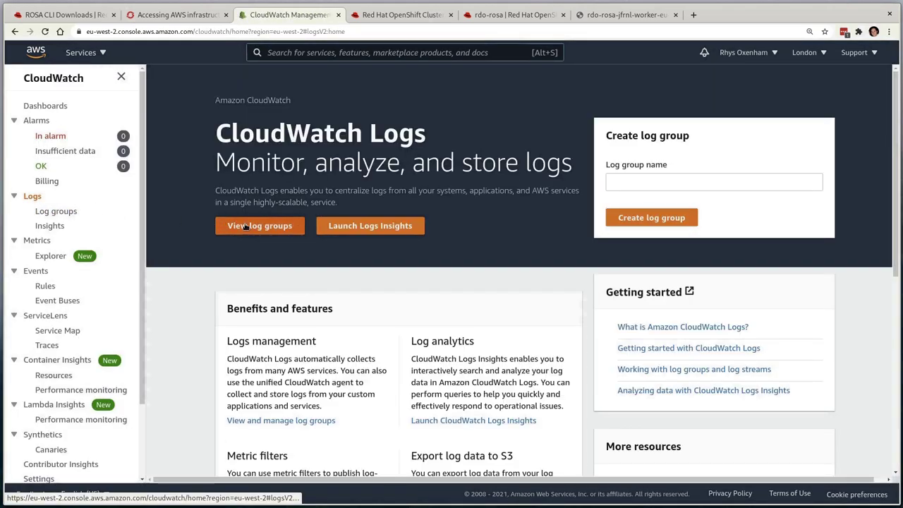
{"action": "left_click", "coordinate": [245, 226]}
{"action": "left_click", "coordinate": [254, 237]}
{"action": "scroll", "coordinate": [670, 337], "scroll_direction": "down", "scroll_amount": 5}
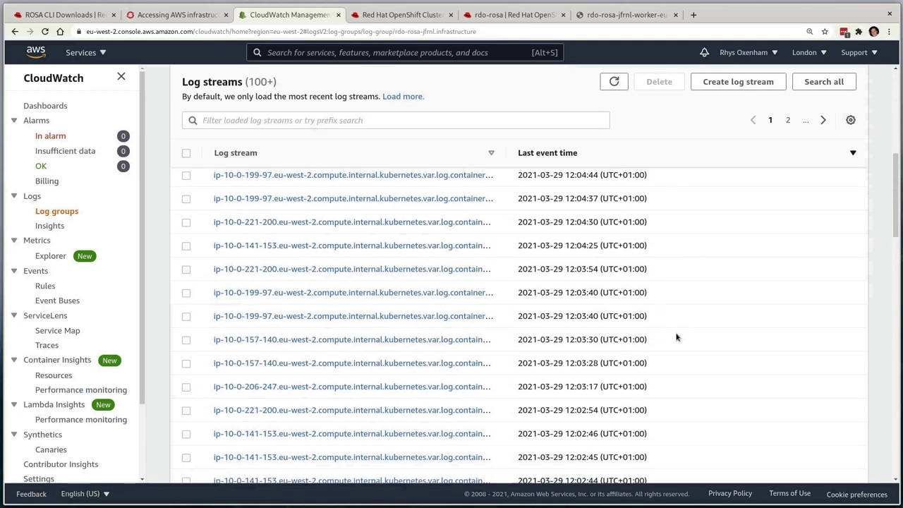
{"action": "scroll", "coordinate": [676, 337], "scroll_direction": "up", "scroll_amount": 3}
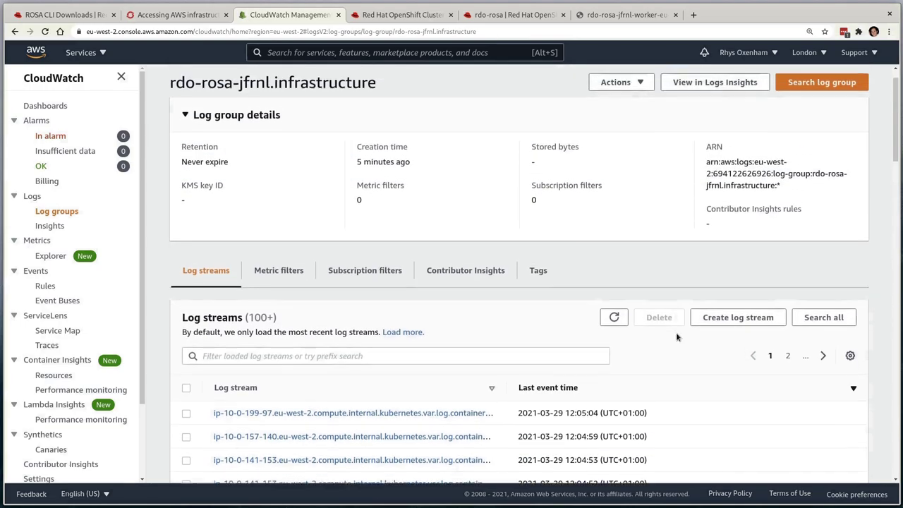
{"action": "scroll", "coordinate": [675, 337], "scroll_direction": "up", "scroll_amount": 1}
- Return to the terminal, stop the pod watch, and list rdo-rosa's add-ons with the rosa CLI to check the logging operator's state
{"action": "key", "text": "F12"}
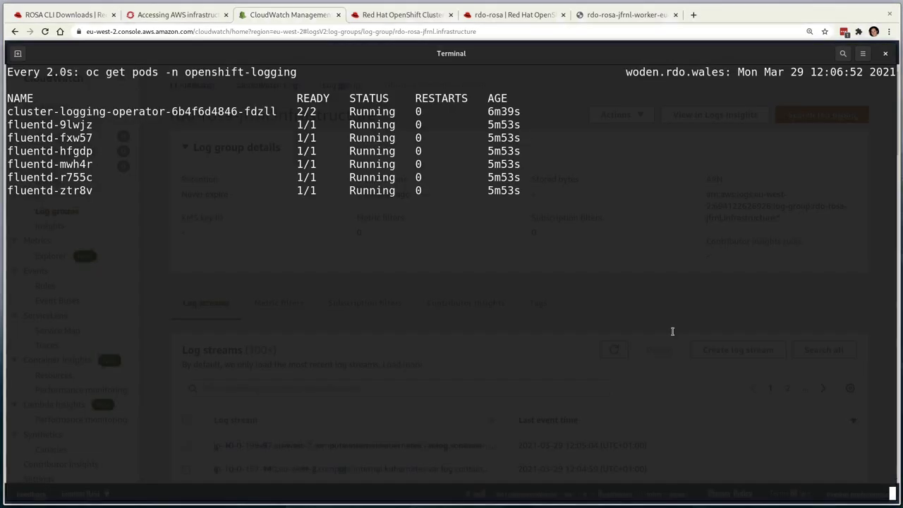
{"action": "key", "text": "ctrl+c"}
{"action": "type", "text": "rosa list add"}
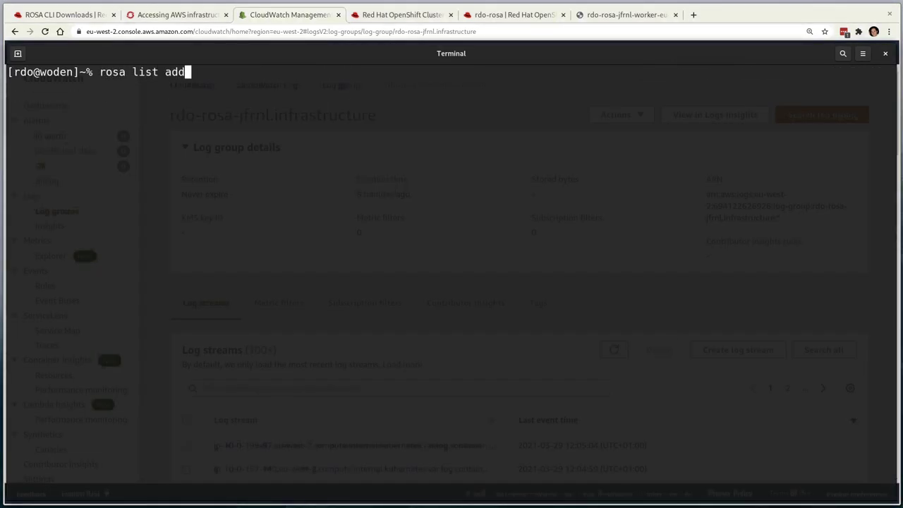
{"action": "type", "text": "ons --cluster=rdo-rosa"}
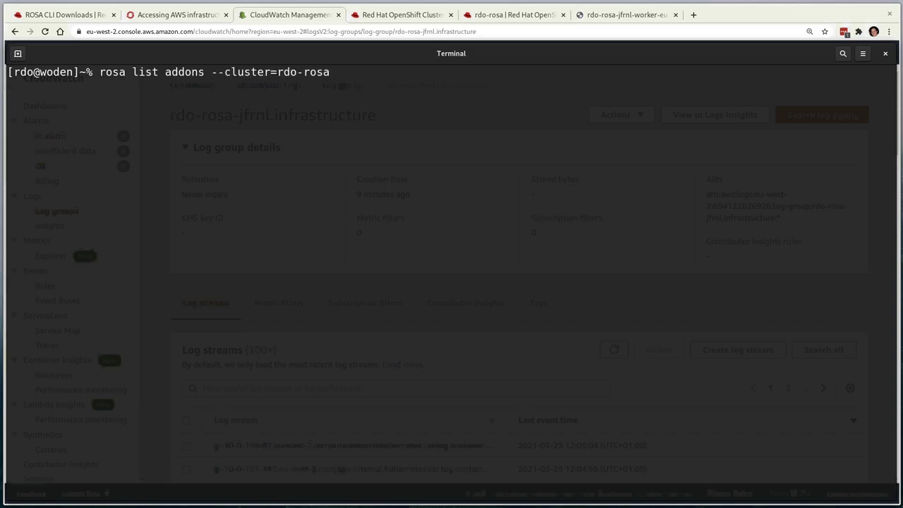
{"action": "key", "text": "Return"}
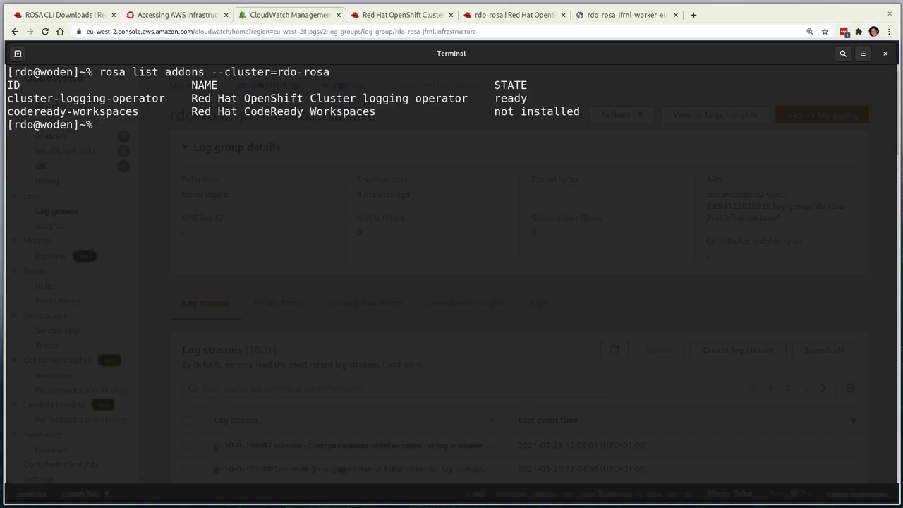
{"action": "left_click_drag", "start_coordinate": [494, 98], "coordinate": [540, 96]}
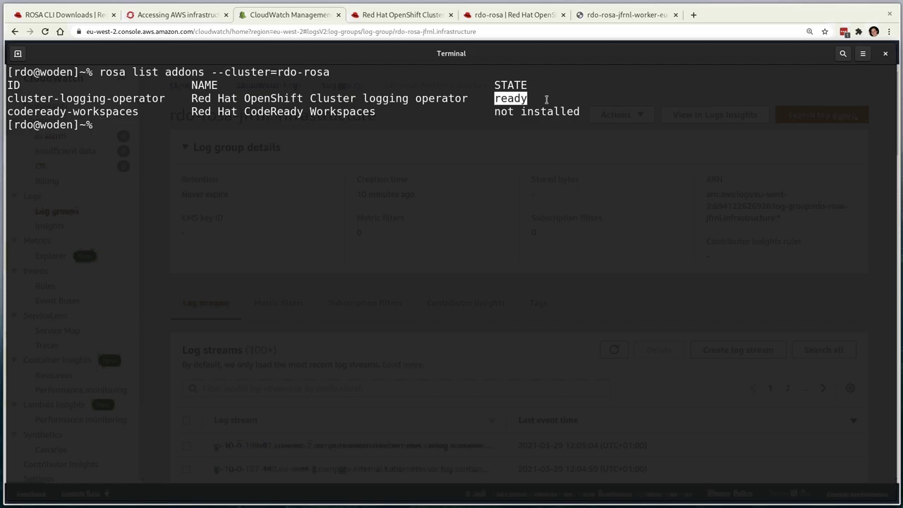
{"action": "left_click", "coordinate": [546, 99]}
- Delete the rdo-rosa cluster with the rosa CLI using the --watch option, confirming the deletion, and list the ROSA clusters
{"action": "key", "text": "ctrl+l"}
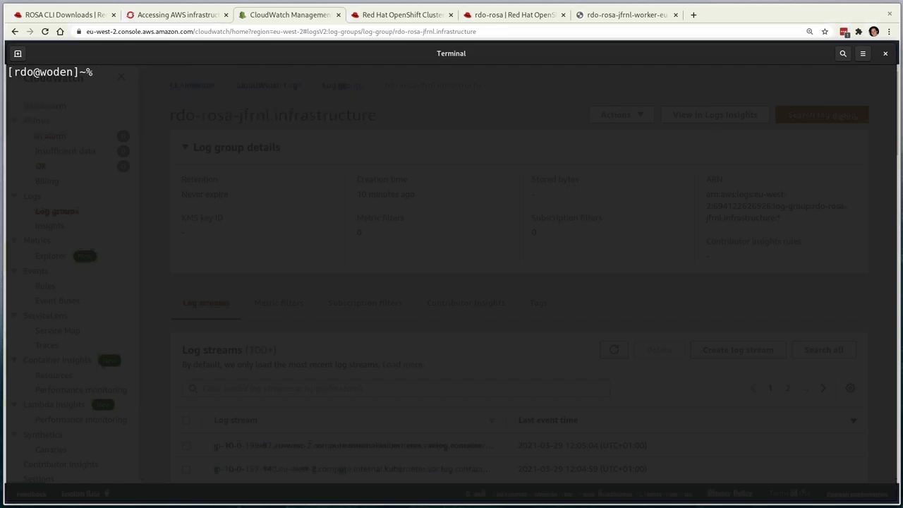
{"action": "type", "text": "rosa delete cluster --cl"}
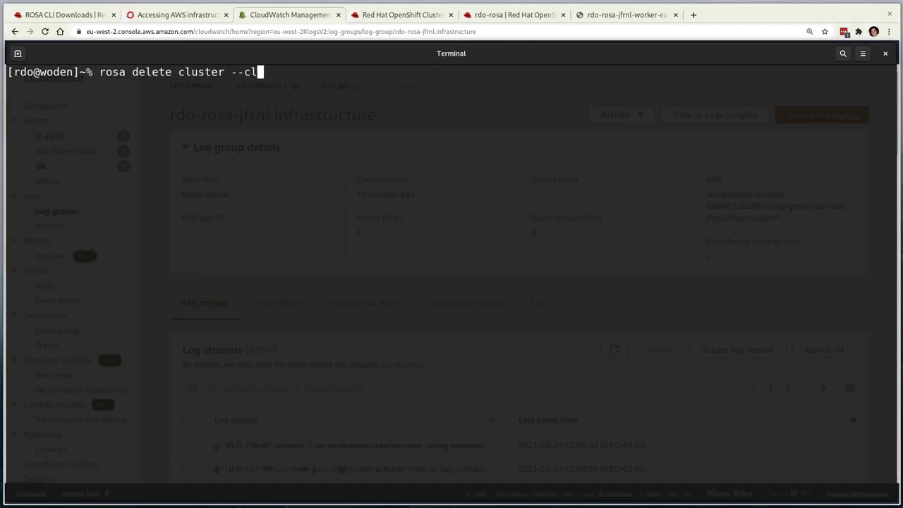
{"action": "type", "text": "uster=rdo-rosa --watch"}
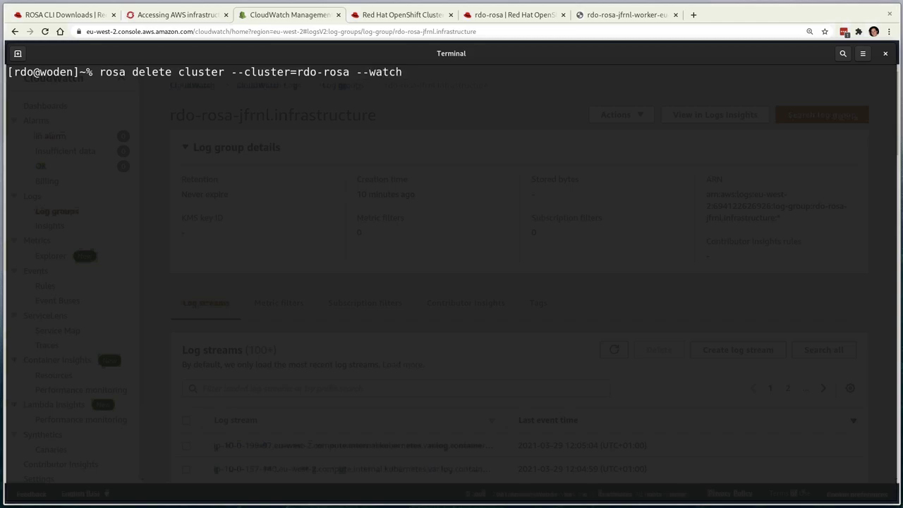
{"action": "key", "text": "Return"}
{"action": "type", "text": "y"}
{"action": "key", "text": "Return"}
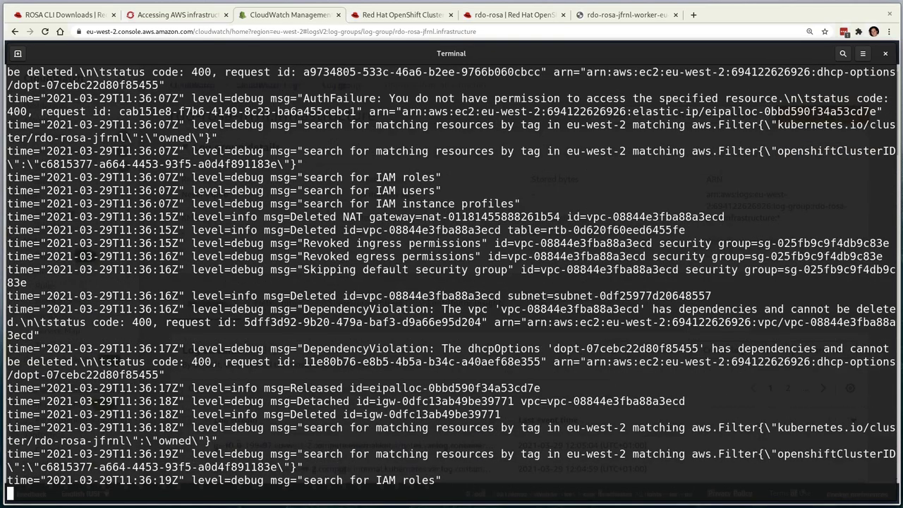
{"action": "type", "text": "rosa list clusters"}
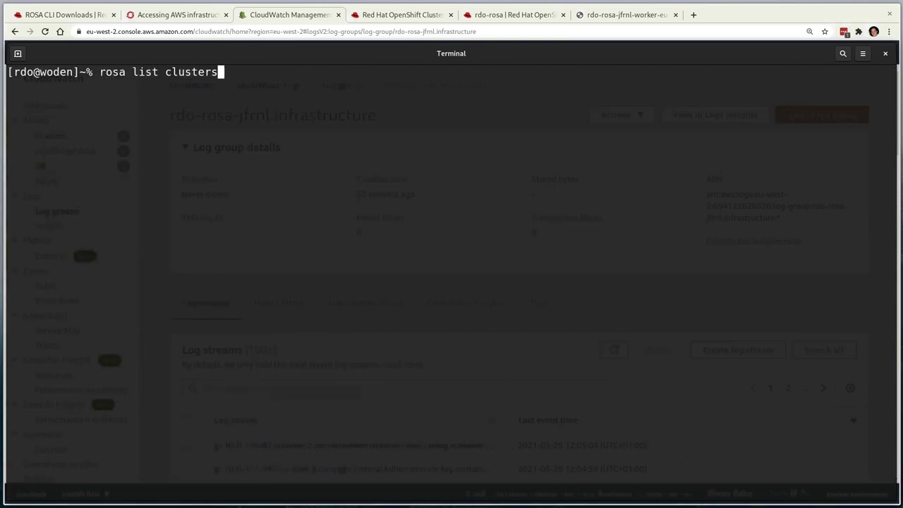
{"action": "key", "text": "Return"}
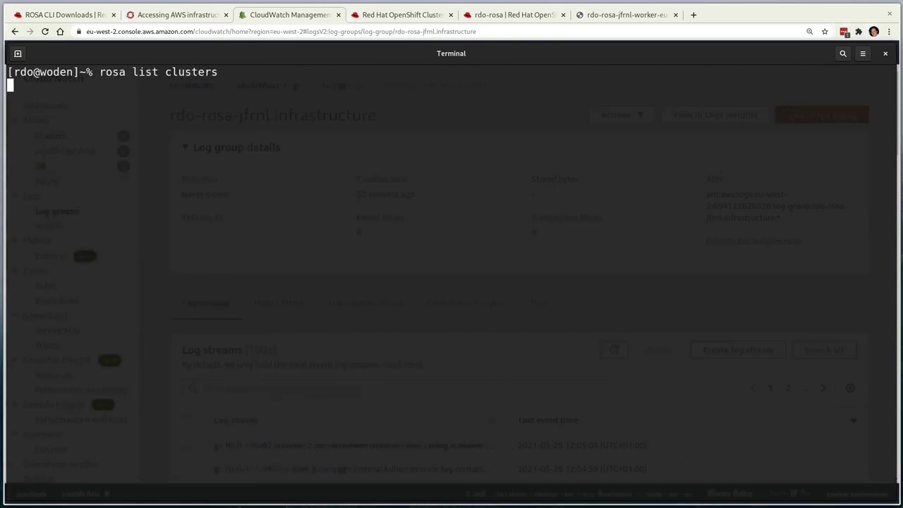